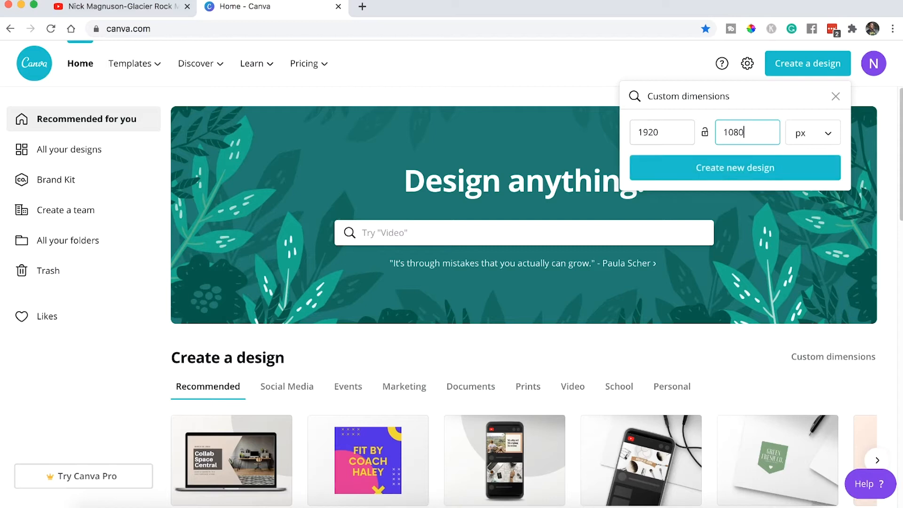
Create a 1920 × 1080 px design and open the 03 GFX folder inside YouTube S1 for an image upload
left_click(709, 168)
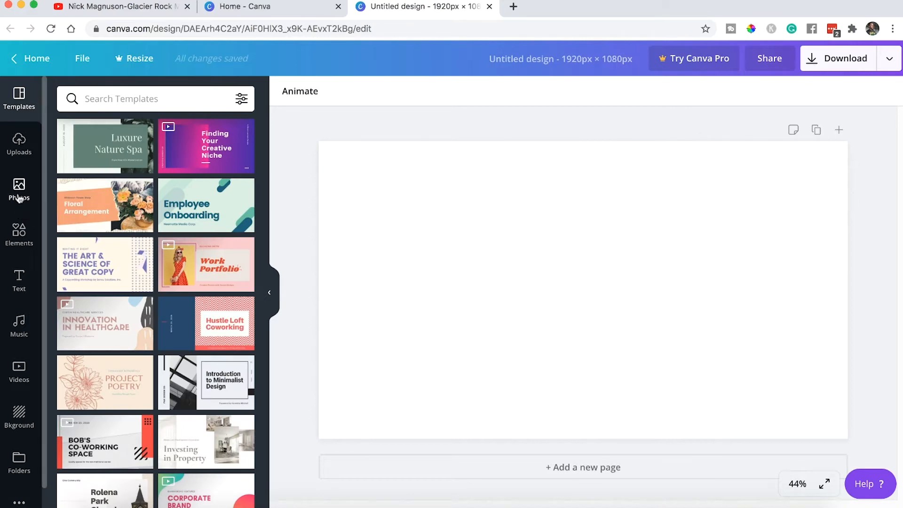
left_click(19, 142)
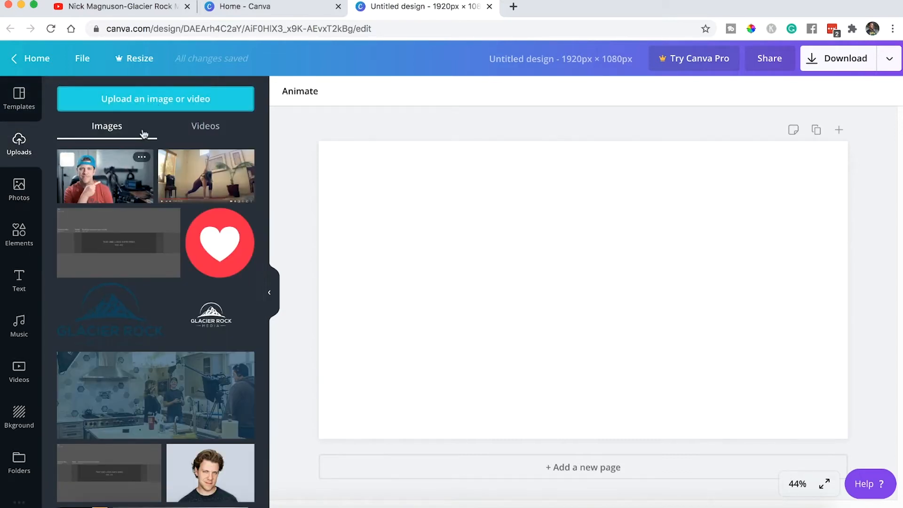
left_click(160, 104)
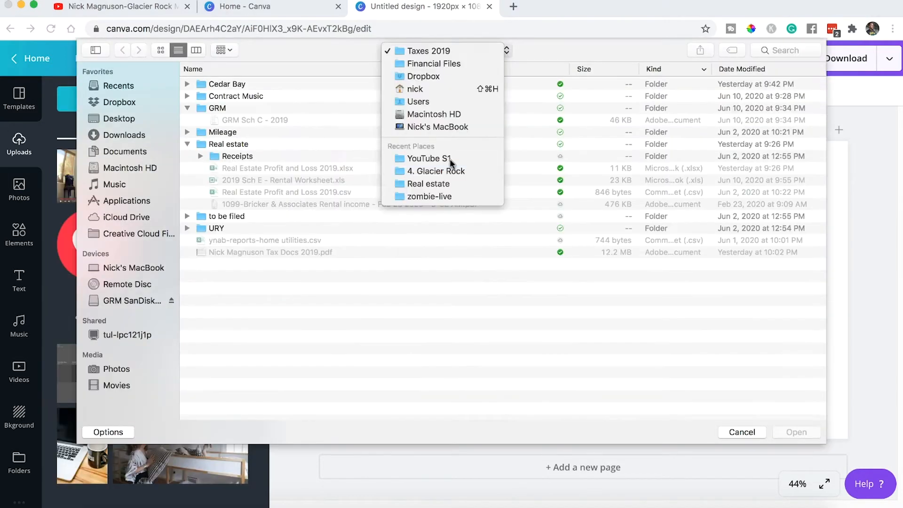
left_click(449, 159)
left_click(201, 252)
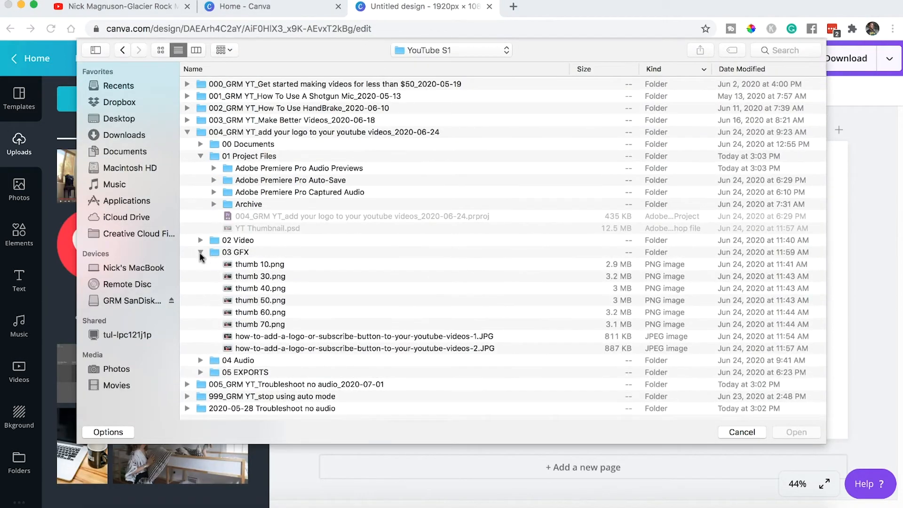
Preview the thumb PNG images in the 03 GFX folder one by one to compare the poses
left_click(292, 264)
key("space")
key("Down")
key("Down")
key("Down")
key("Down")
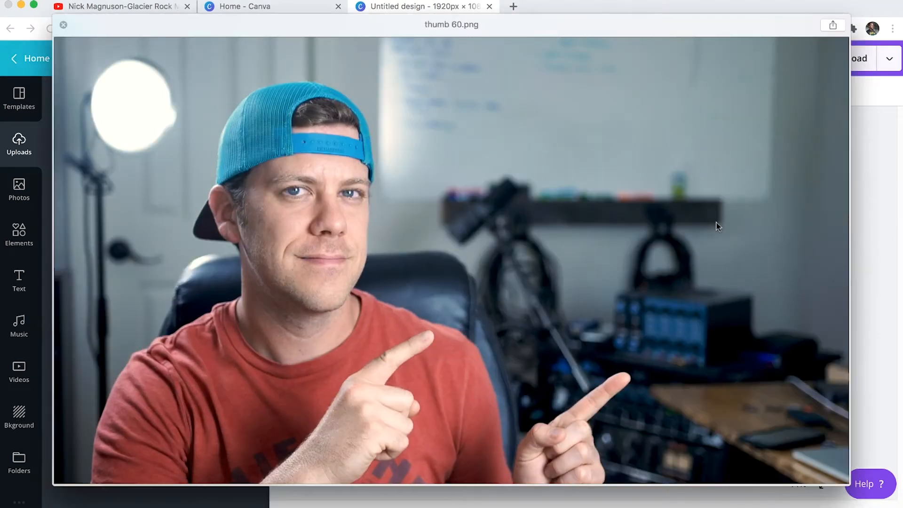
key("Up")
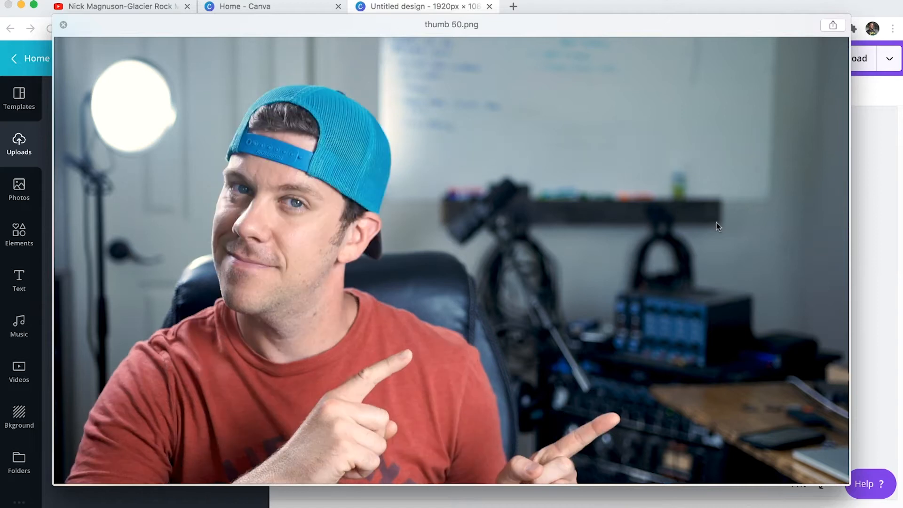
key("Up")
key("Down")
key("Up")
key("Up")
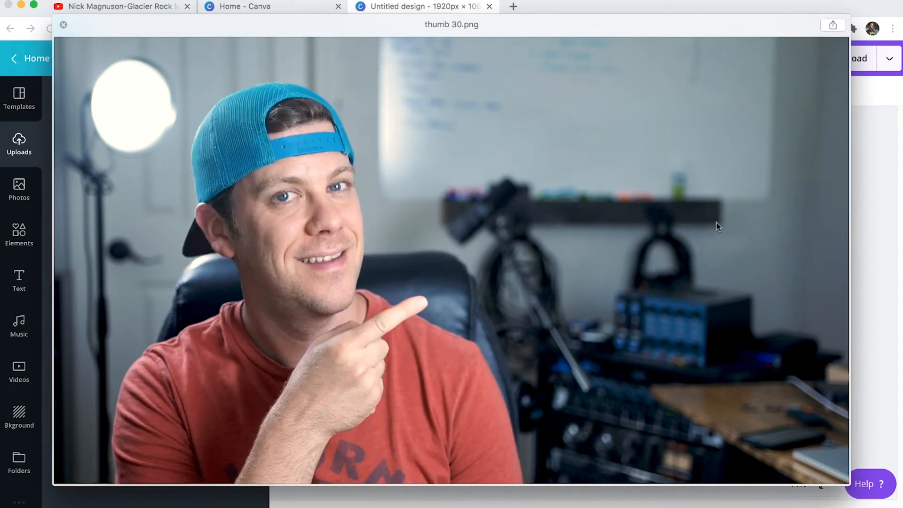
key("Up")
key("Up")
key("Down")
key("Down")
key("Down")
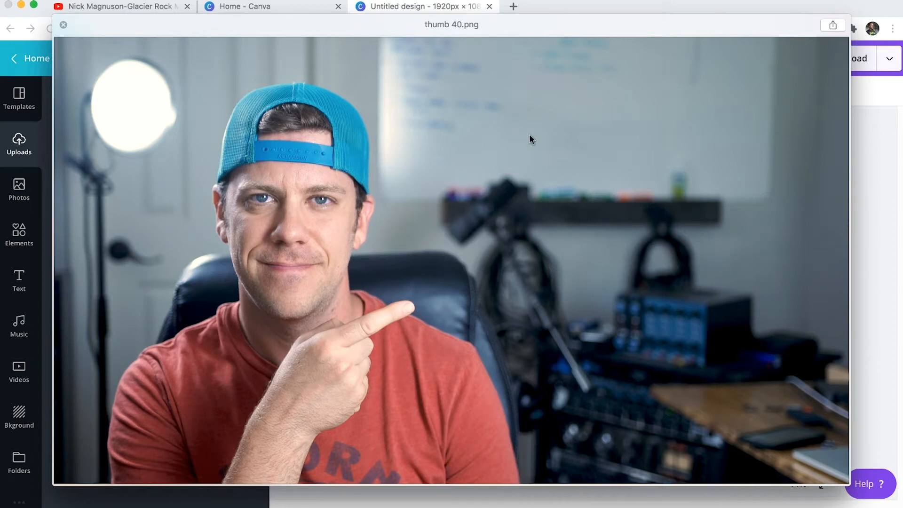
Upload thumb 40.png and place it on the page, enlarged to fill the whole canvas
key("space")
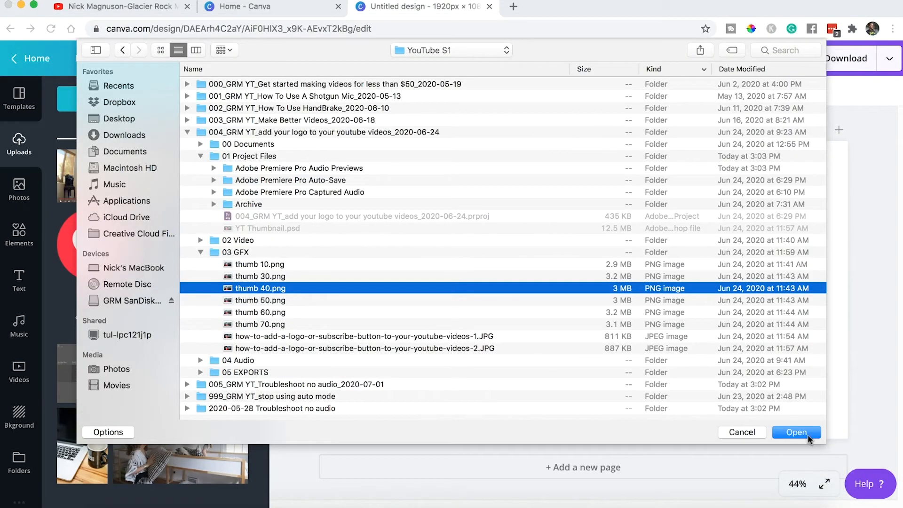
left_click(808, 434)
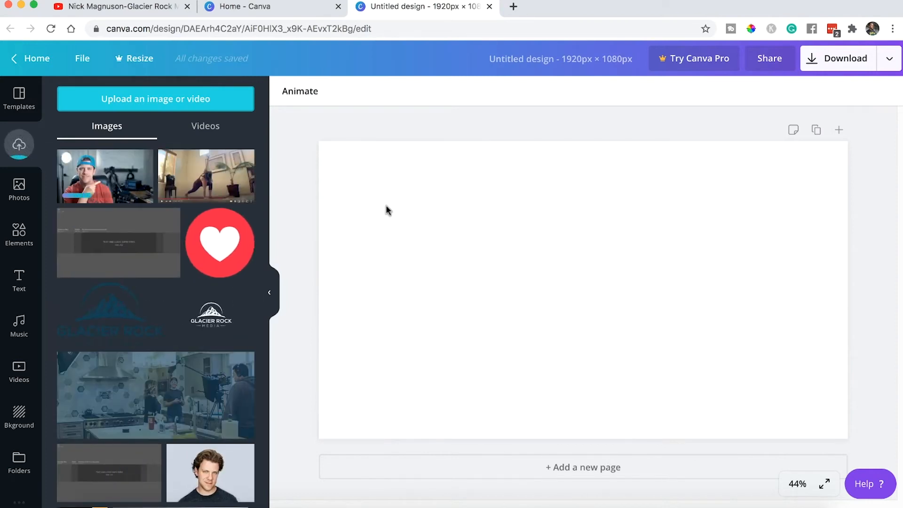
left_click(110, 172)
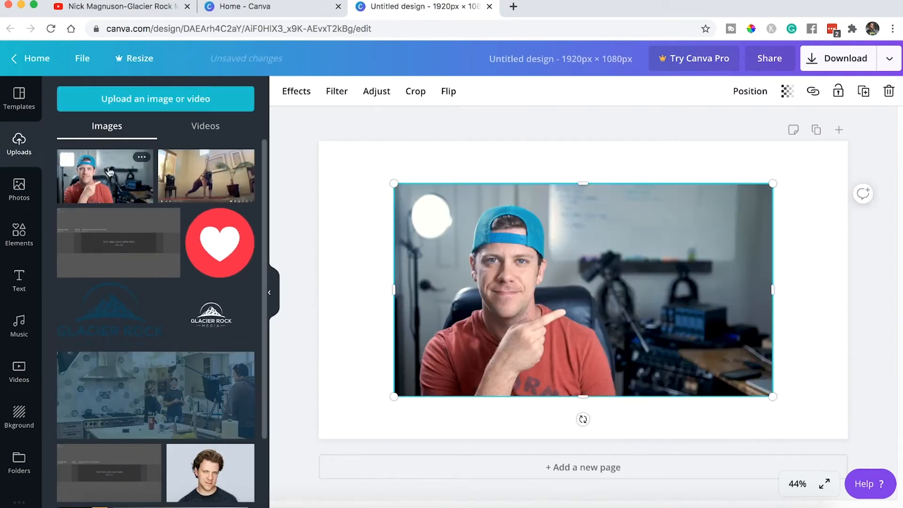
left_click_drag(352, 165, 313, 146)
left_click_drag(805, 422, 847, 445)
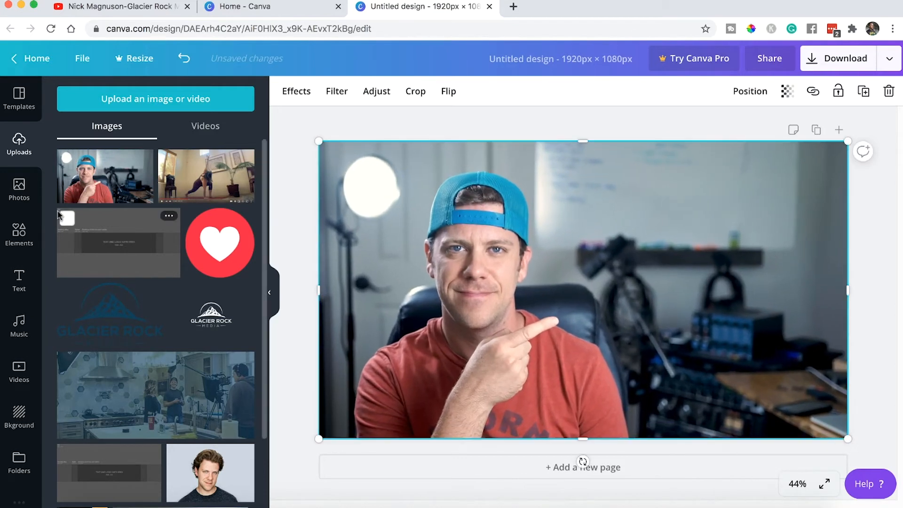
Add a square shape to the photo's upper-right area and reshape it into a flat banner about 1,046 px wide
left_click(21, 240)
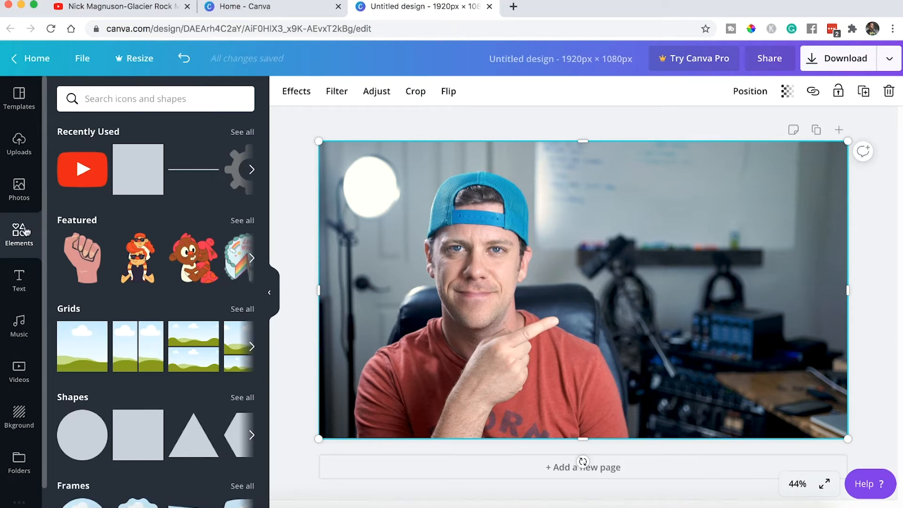
left_click(143, 433)
scroll(155, 376, "down", 2)
left_click_drag(557, 303, 726, 251)
left_click_drag(671, 317, 588, 218)
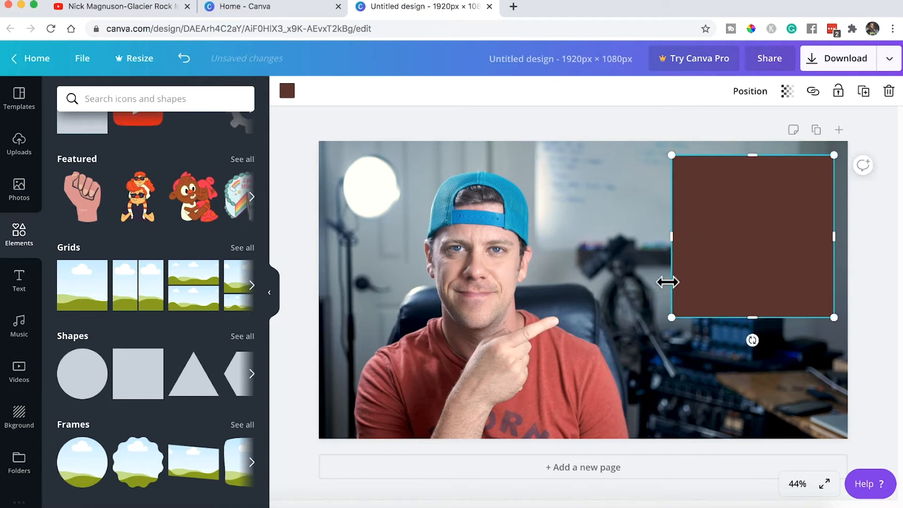
left_click_drag(669, 238, 545, 243)
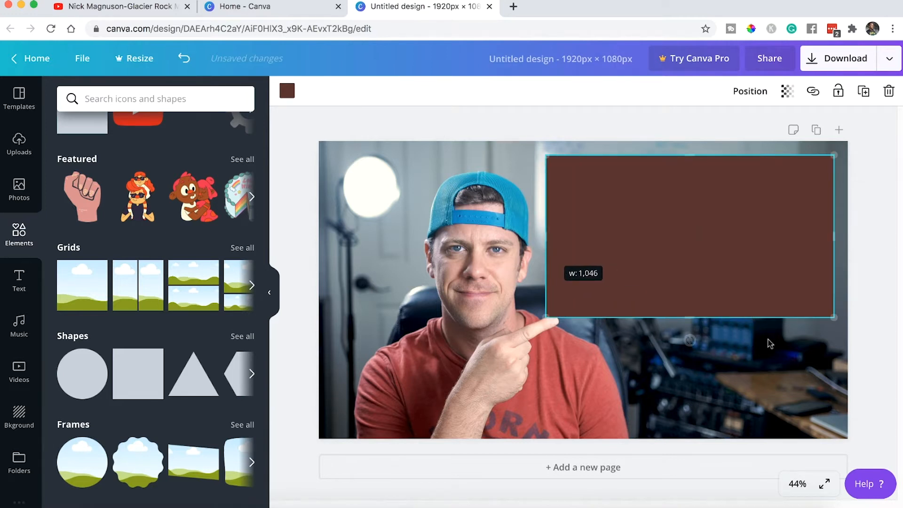
left_click_drag(691, 316, 695, 219)
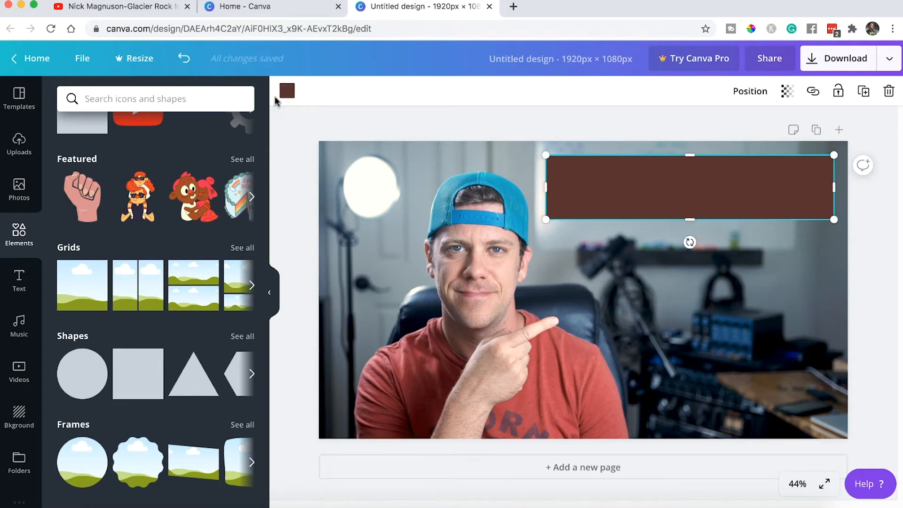
Set the banner's fill to the custom colour #09aeef
left_click(283, 94)
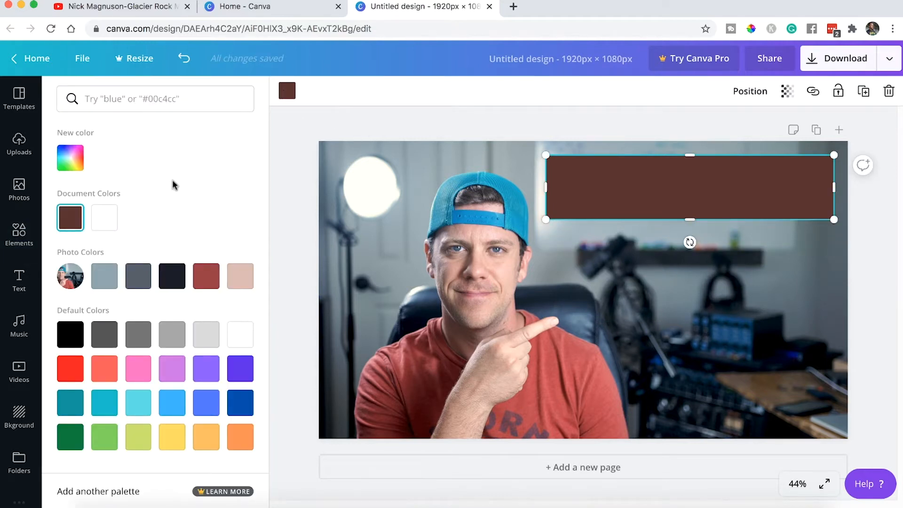
left_click(165, 282)
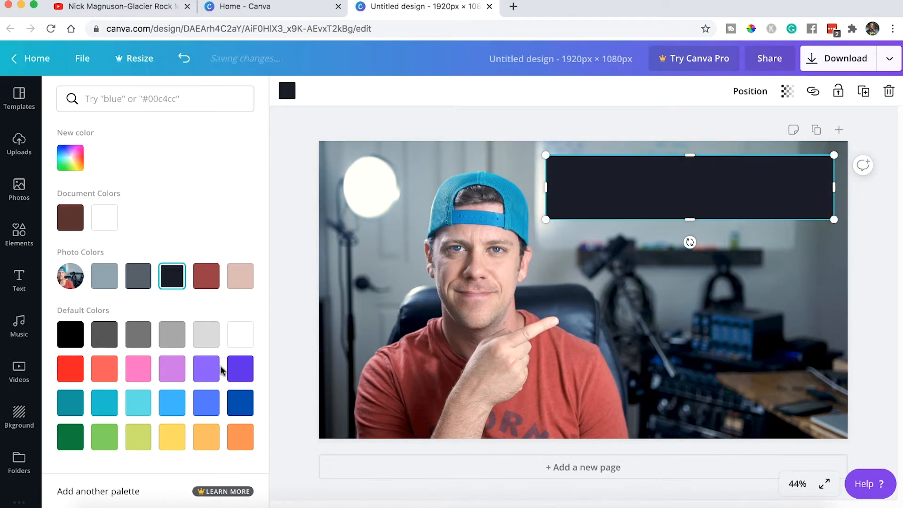
left_click(71, 155)
left_click(177, 284)
key("alt+shift+Left")
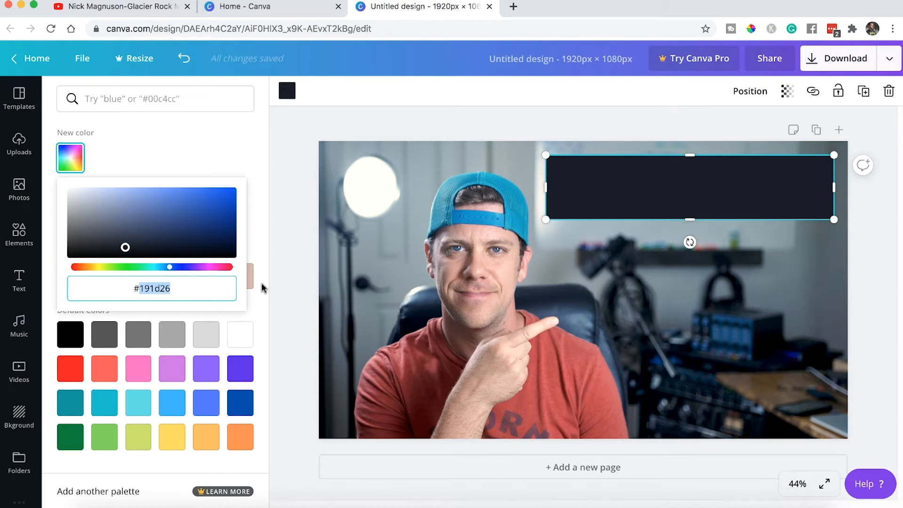
type("09a")
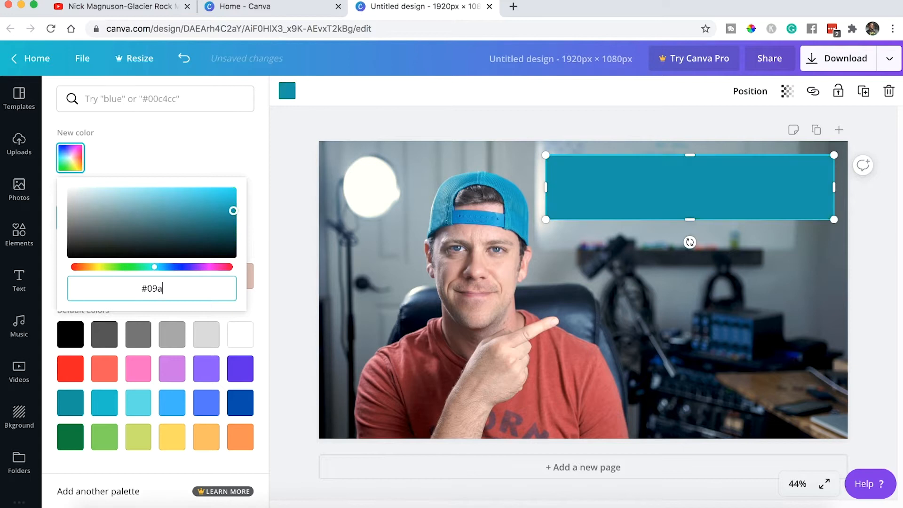
type("eef")
key("Return")
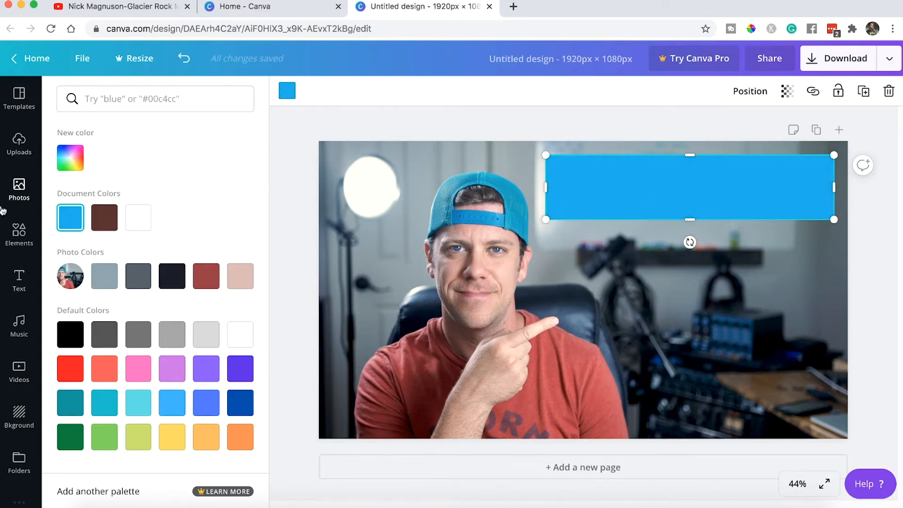
Add a heading text and position it over the blue banner
left_click(12, 275)
left_click(132, 164)
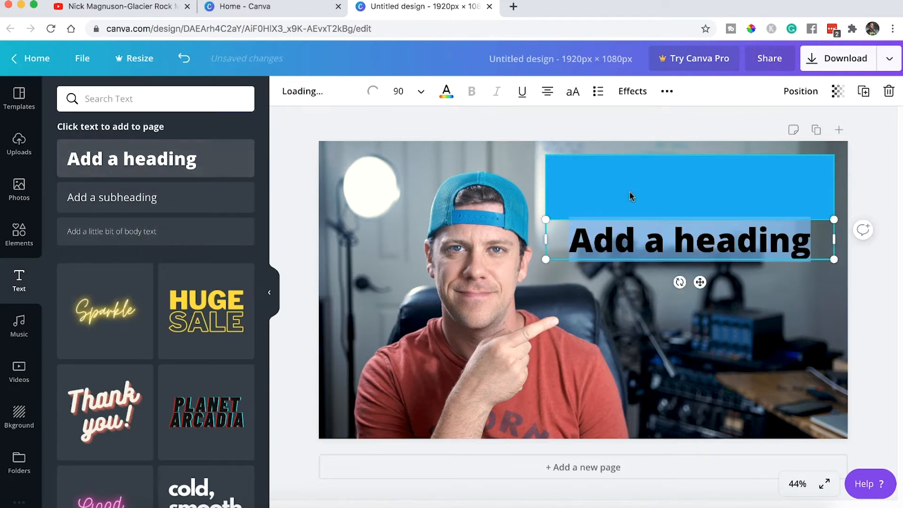
left_click_drag(630, 260, 631, 207)
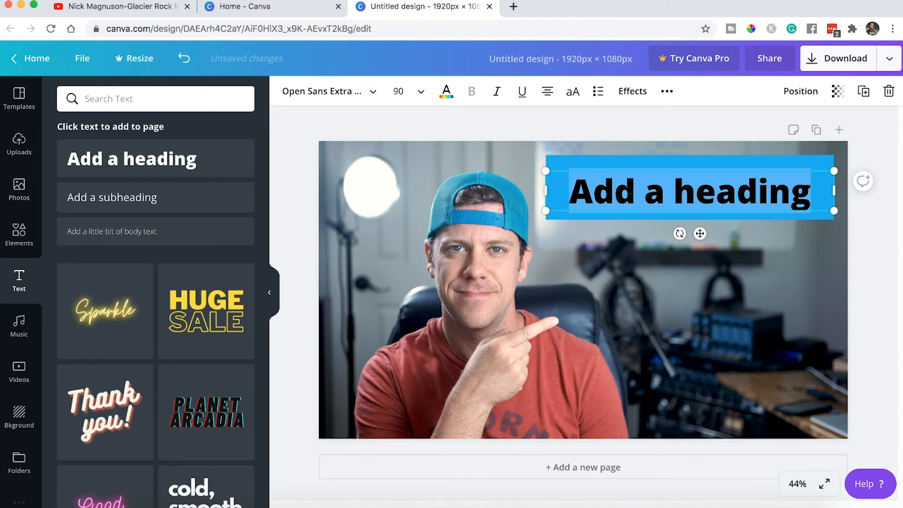
Set the heading's colour to white and its font to Norwester
left_click(445, 92)
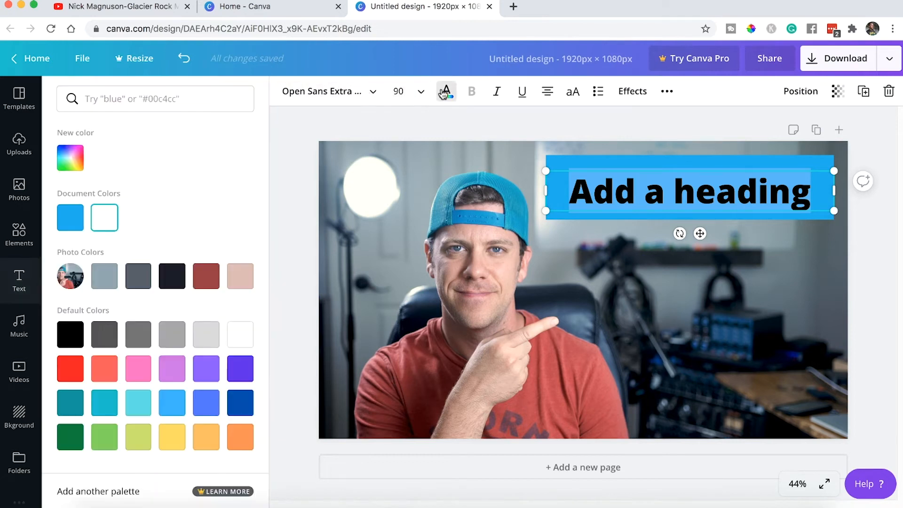
left_click(342, 100)
left_click(373, 94)
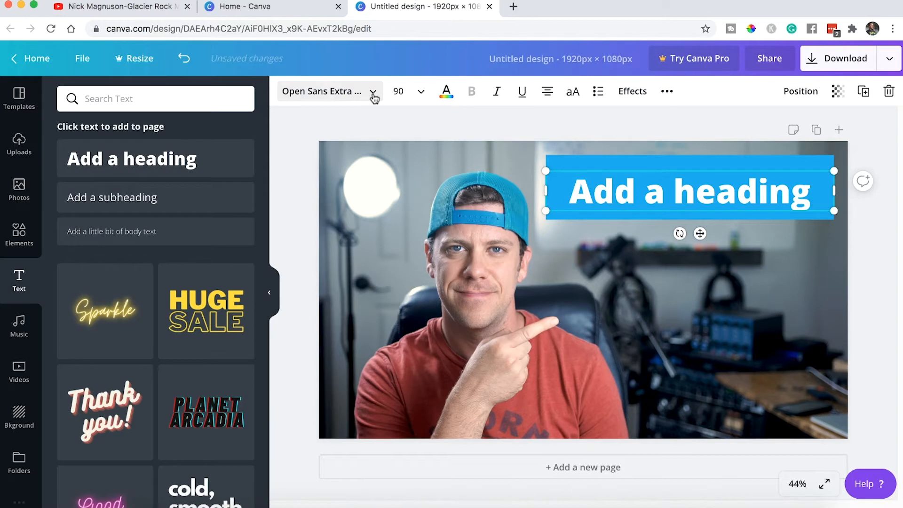
left_click(374, 97)
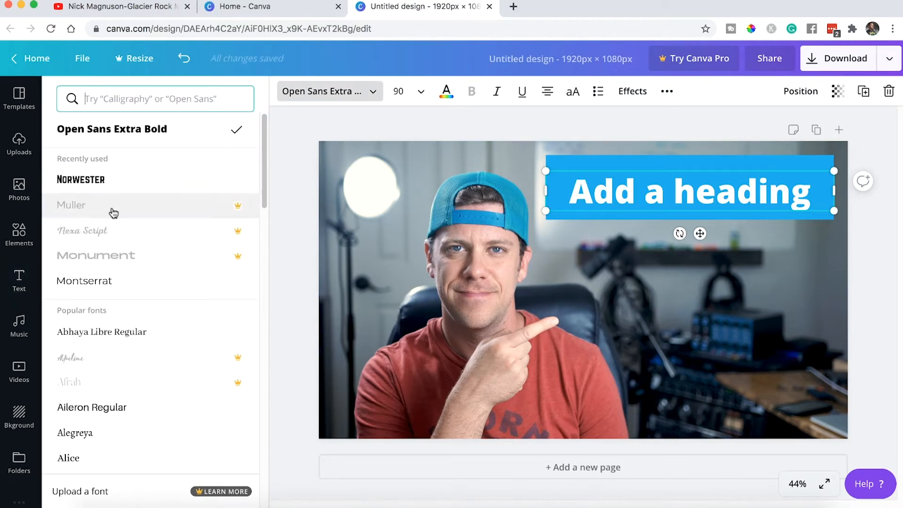
left_click(81, 181)
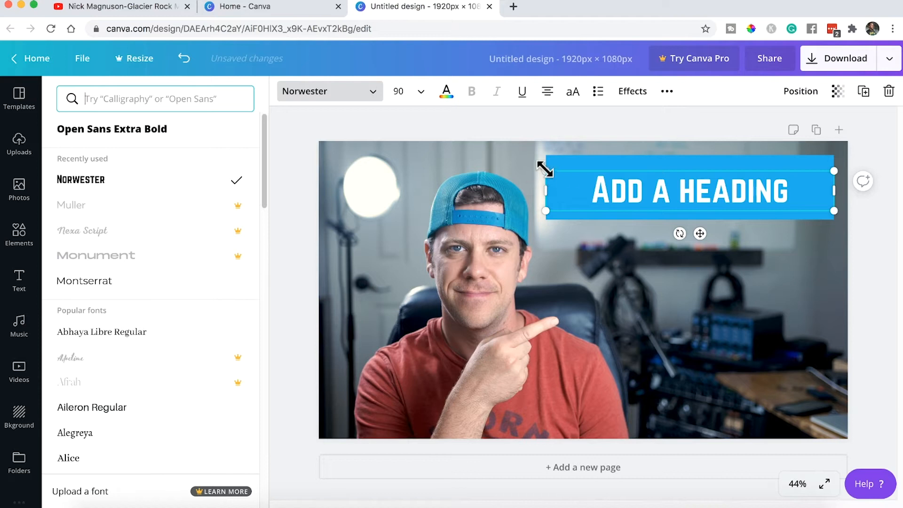
Enlarge the heading to size 116 and shift it slightly upward over the blue banner
left_click_drag(544, 169, 503, 165)
left_click_drag(834, 210, 874, 216)
left_click(724, 199)
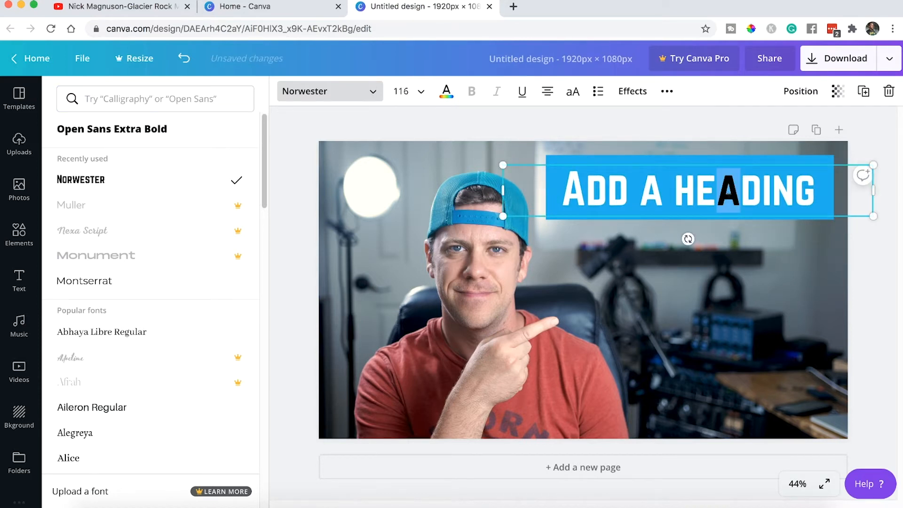
left_click_drag(688, 217, 692, 210)
Replace the heading text with "Grow your"
triple_click(680, 195)
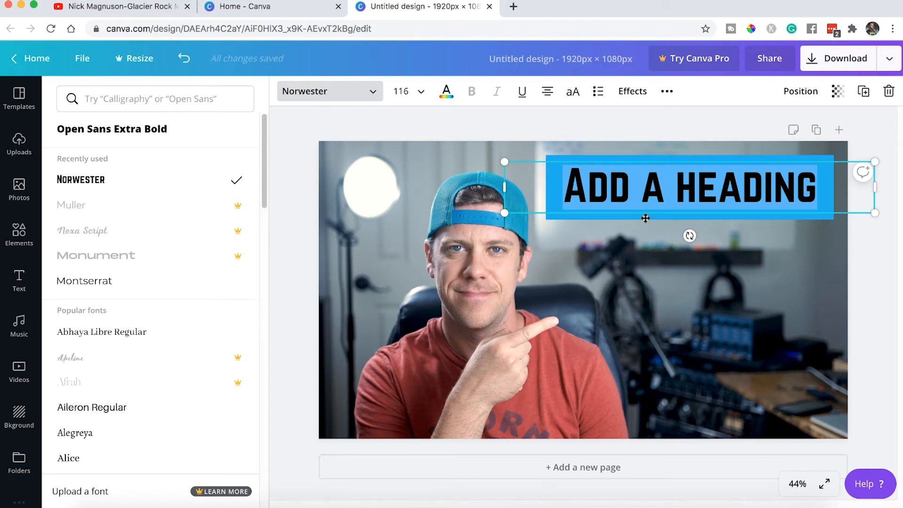
type("Grow you")
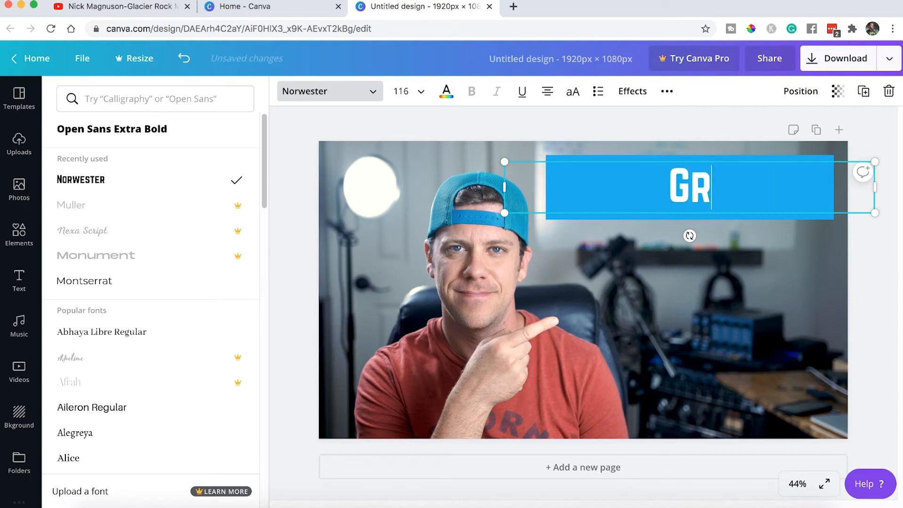
type("r")
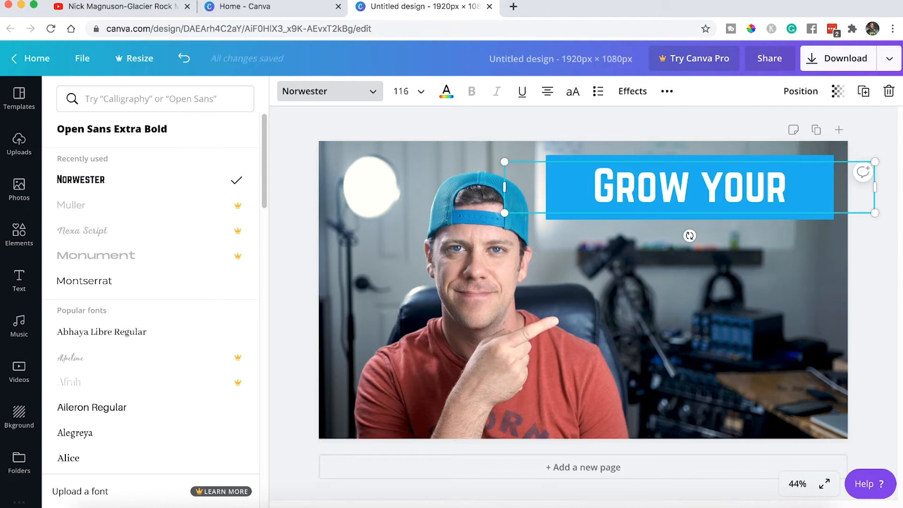
type(" channel")
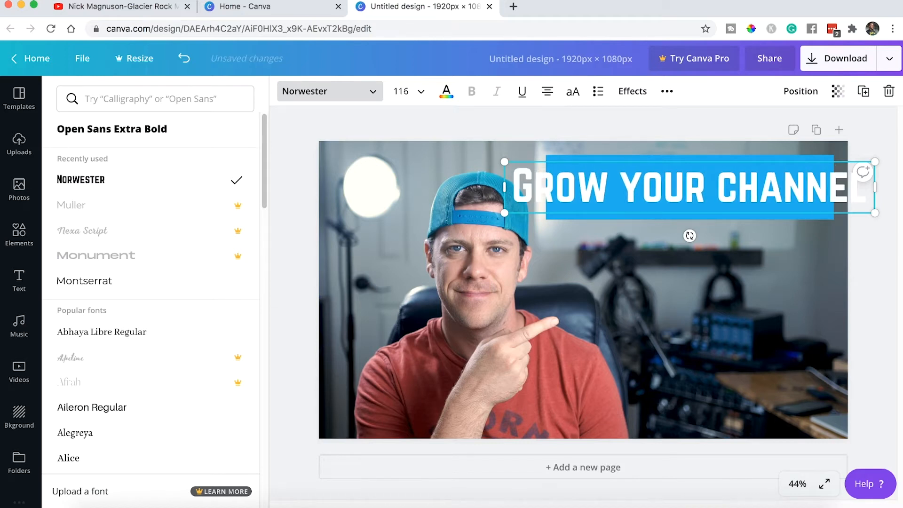
key("BackSpace")
key("BackSpace")
key("BackSpace")
key("BackSpace")
key("BackSpace")
key("BackSpace")
key("BackSpace")
key("BackSpace")
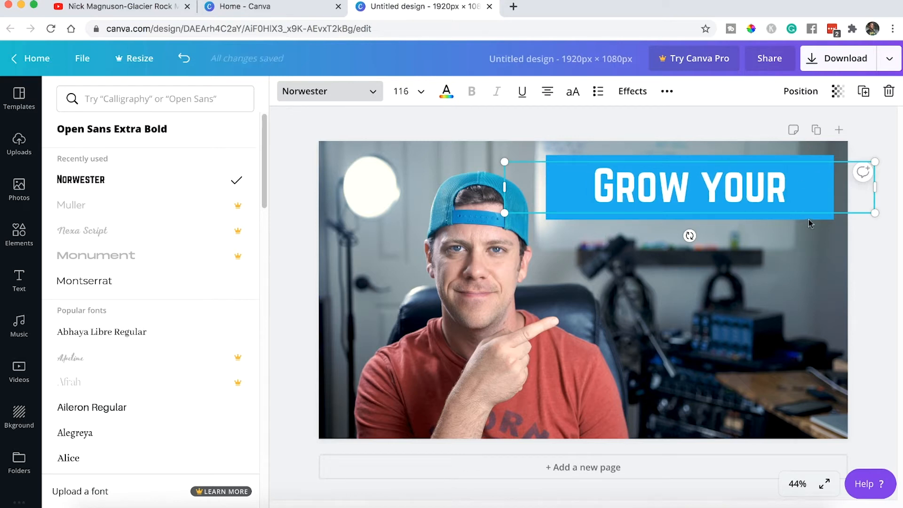
Narrow the heading's text box to fit within the blue banner and centre it there
left_click(795, 214)
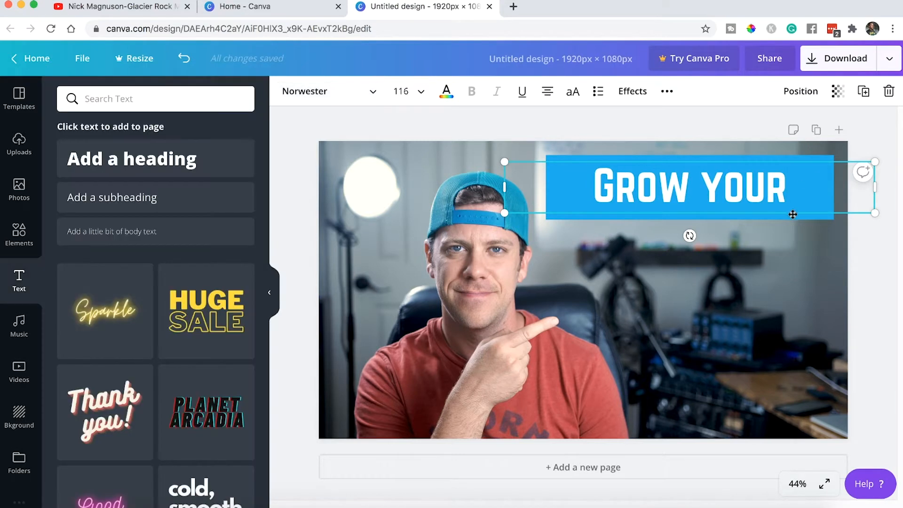
left_click(792, 216)
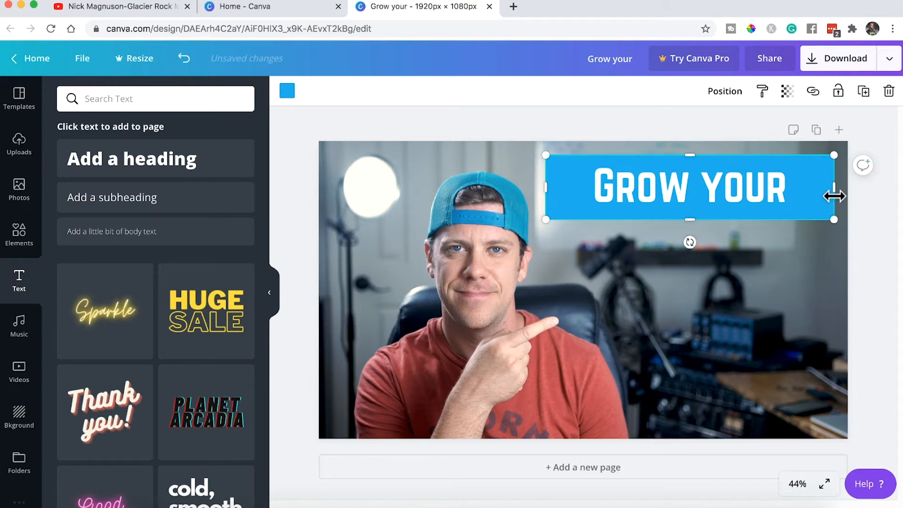
left_click(863, 186)
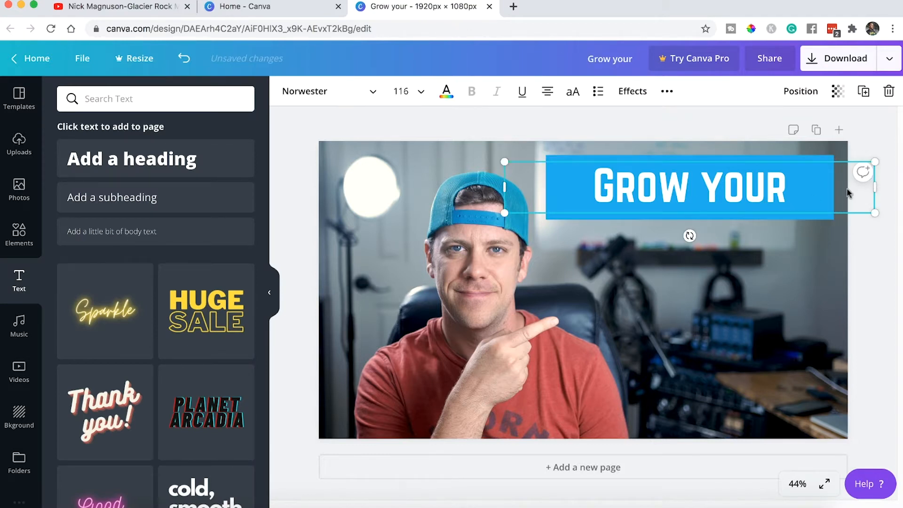
left_click_drag(874, 186, 829, 187)
left_click_drag(505, 187, 612, 195)
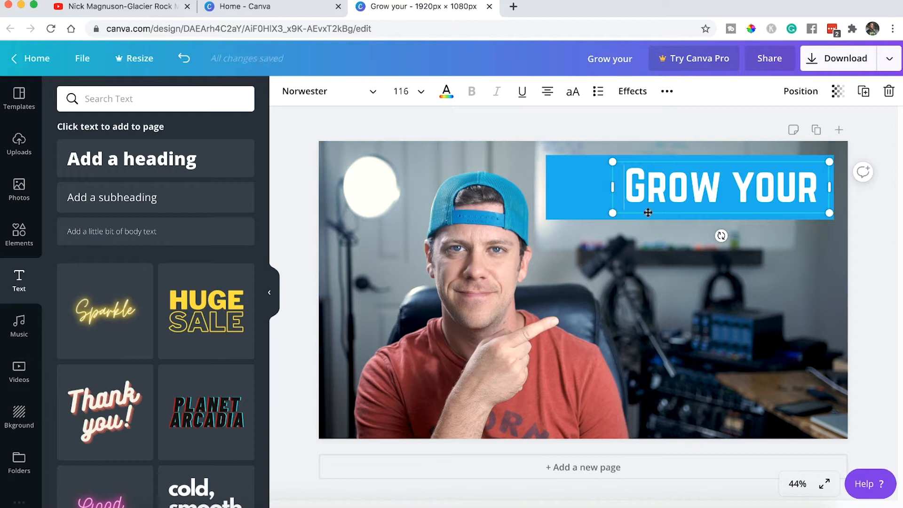
left_click_drag(653, 216, 622, 216)
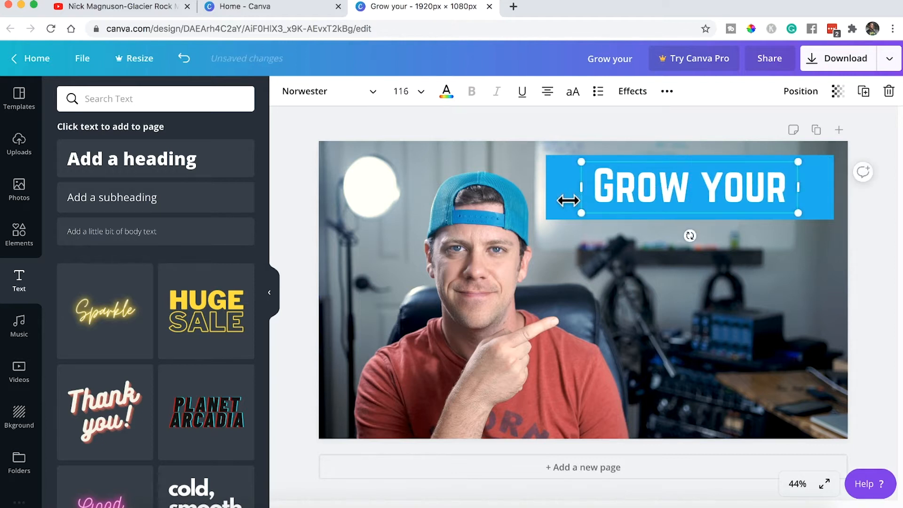
Try to shorten the blue banner and reposition it closely around the heading
left_click(557, 201)
left_click_drag(546, 187, 600, 188)
left_click_drag(673, 214, 664, 217)
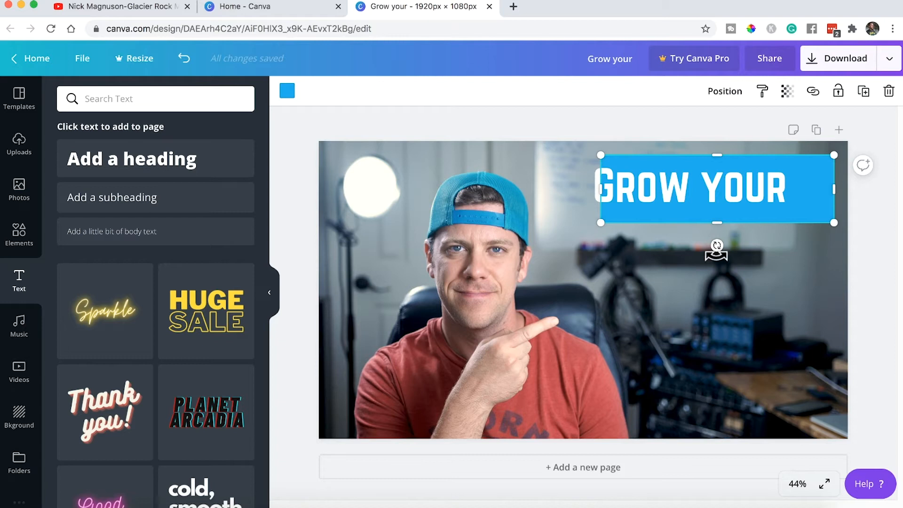
key("ctrl+z")
left_click(698, 212)
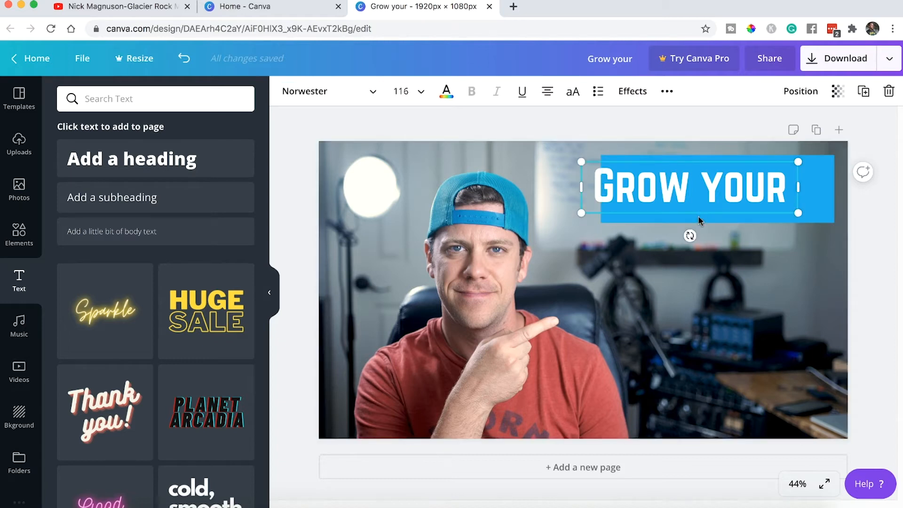
left_click_drag(817, 184, 773, 180)
left_click(773, 181)
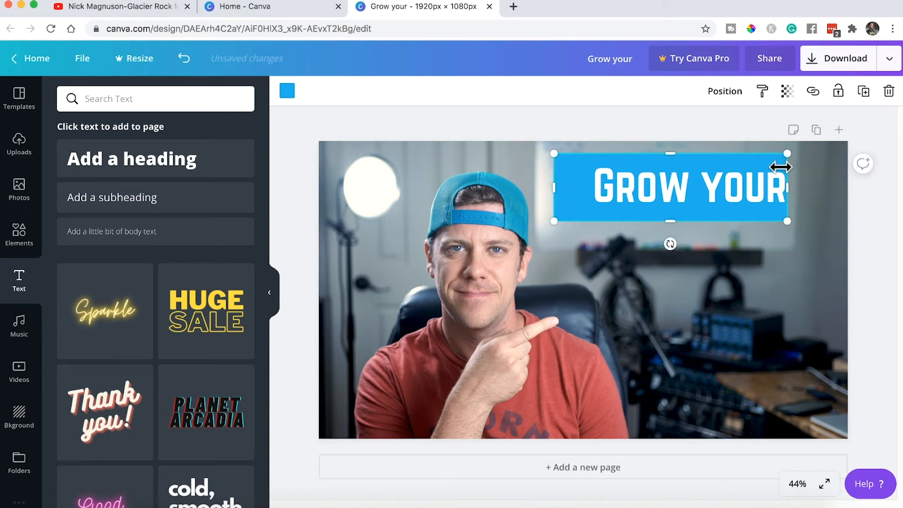
left_click_drag(787, 187, 809, 190)
Undo the banner's resizing and repositioning, keeping the heading centred on it
key("super+z")
key("super+z")
key("super+z")
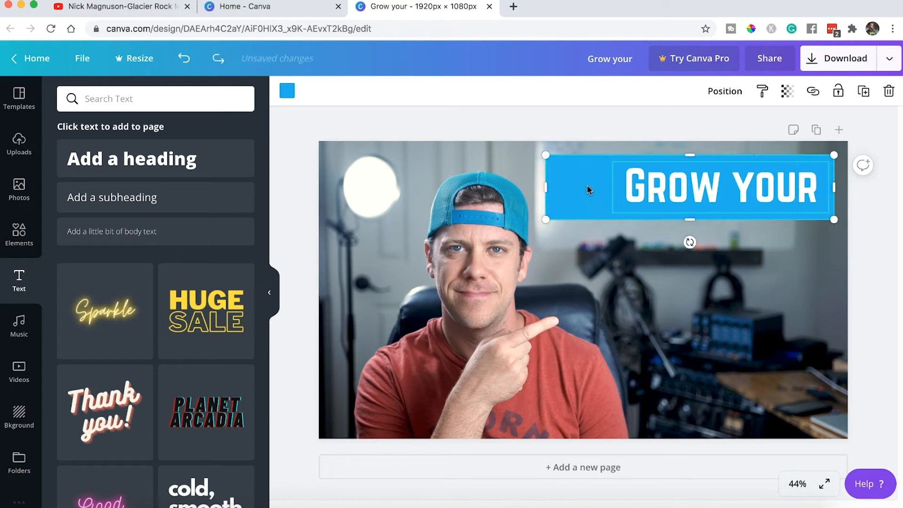
key("super+z")
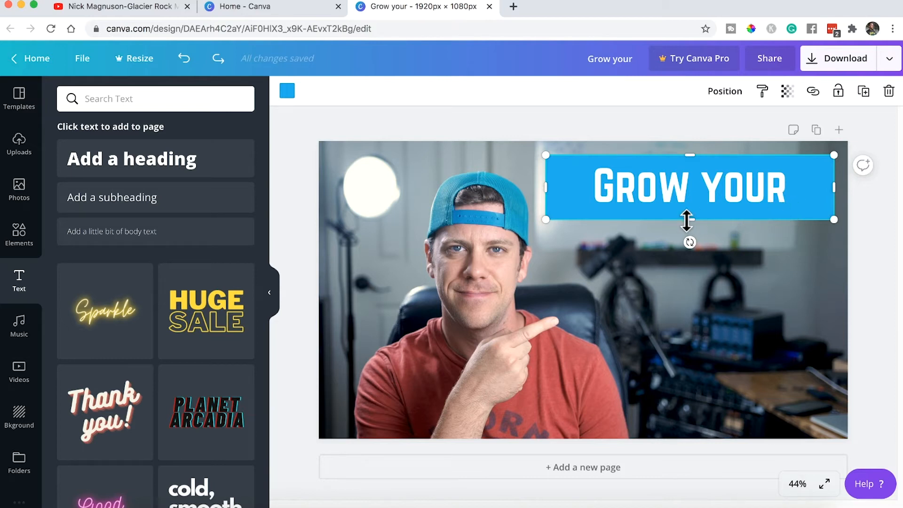
Widen the heading's text box on both sides to nearly the full width of the blue banner
left_click(649, 206)
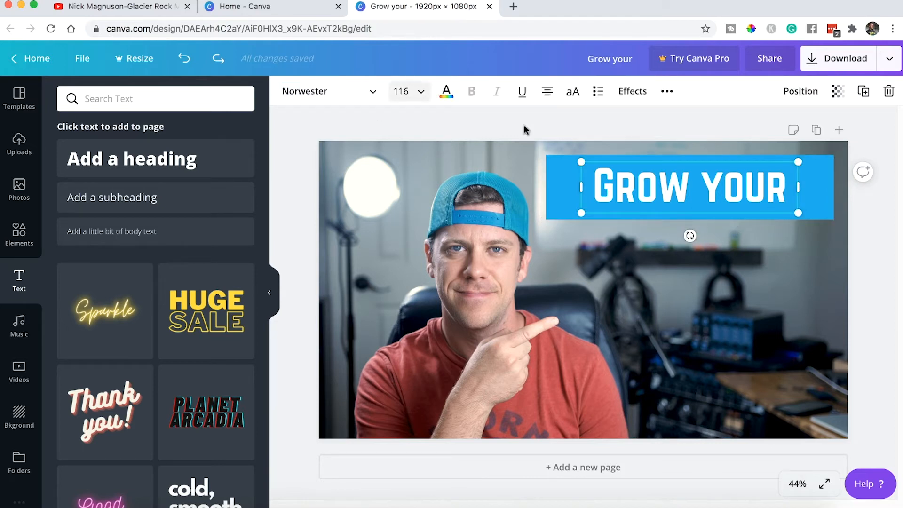
left_click_drag(582, 190, 556, 190)
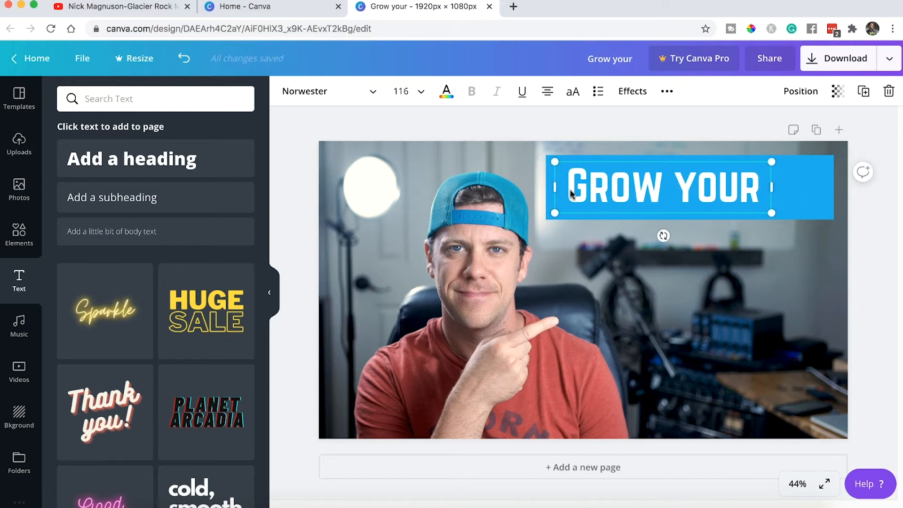
left_click_drag(774, 187, 826, 188)
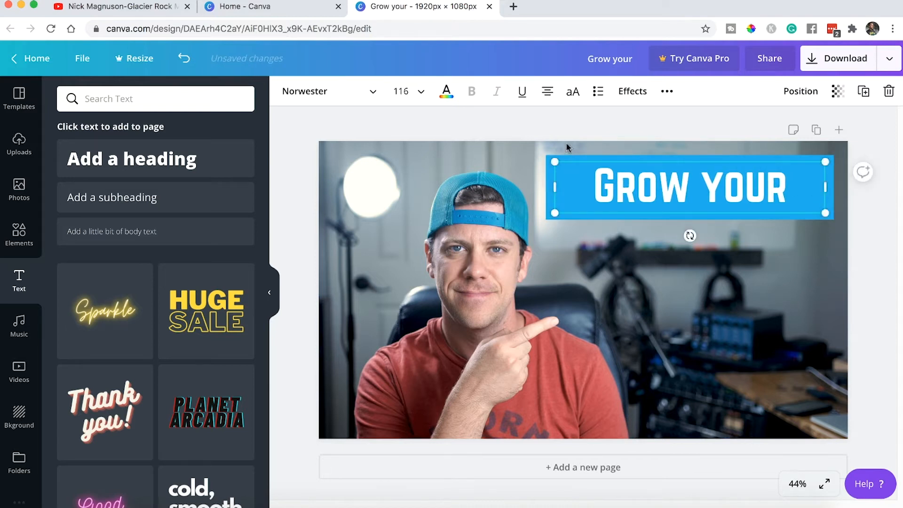
Enlarge the heading's font size, trying 130 and settling on 150
left_click(390, 93)
left_click(406, 90)
triple_click(399, 91)
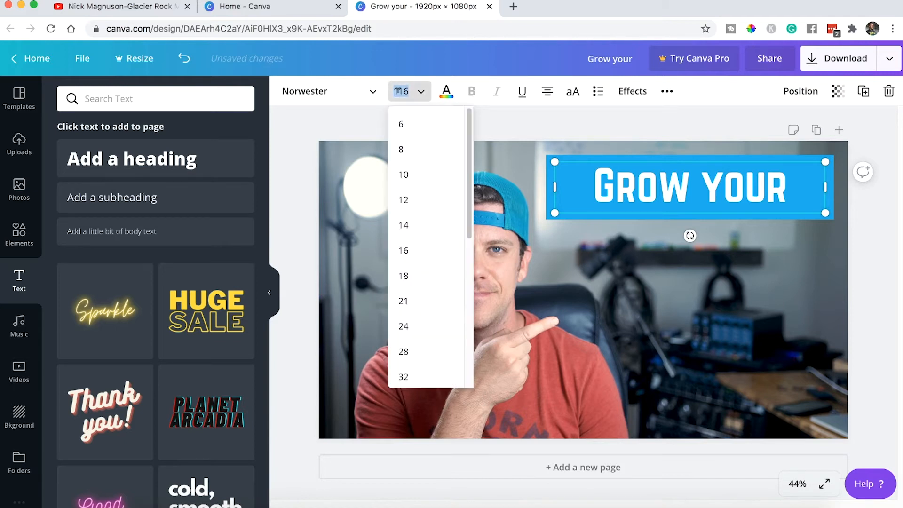
type("130")
key("Return")
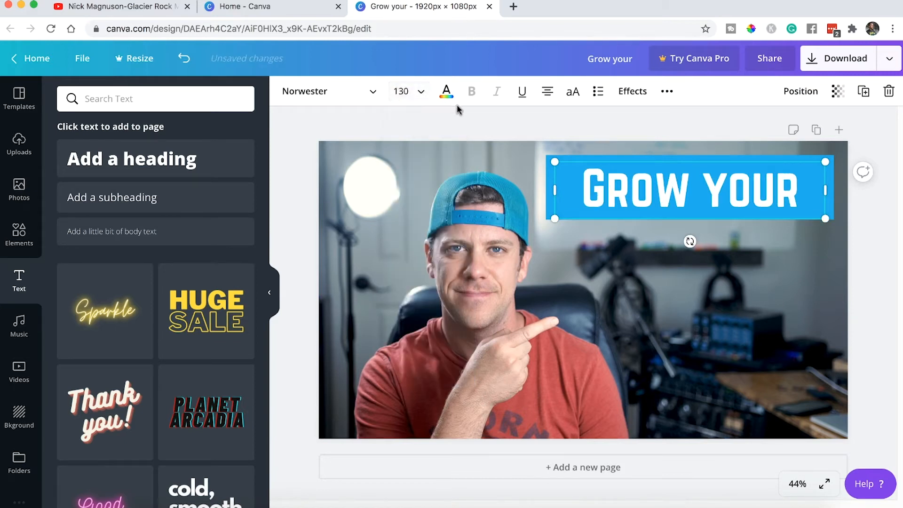
triple_click(400, 91)
type("1")
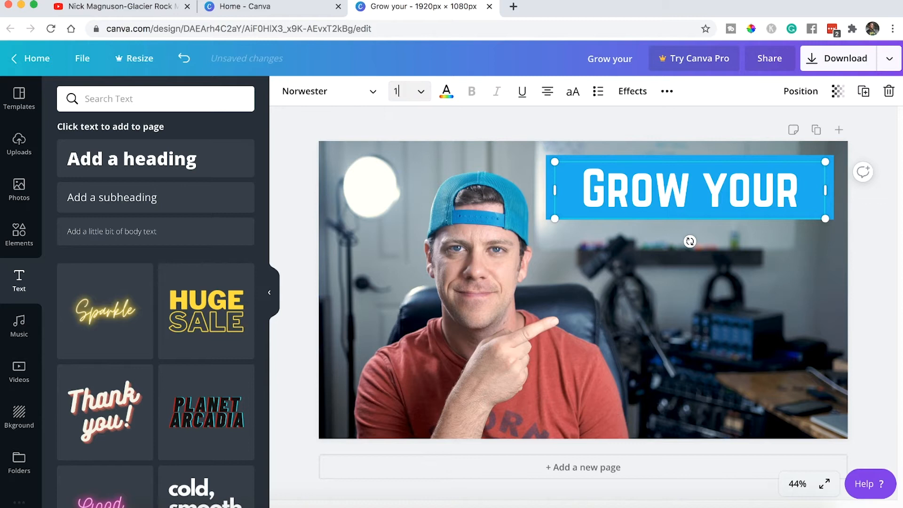
type("50")
key("Return")
Retype the heading in capitals as "GROW YOUR" and nudge it slightly upward on the banner
left_click_drag(639, 161, 638, 164)
triple_click(640, 173)
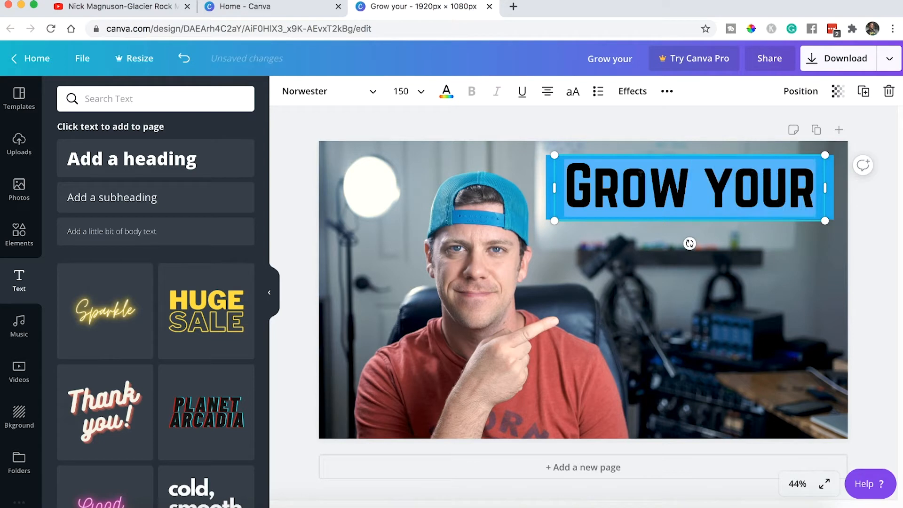
type("GROW YOUR")
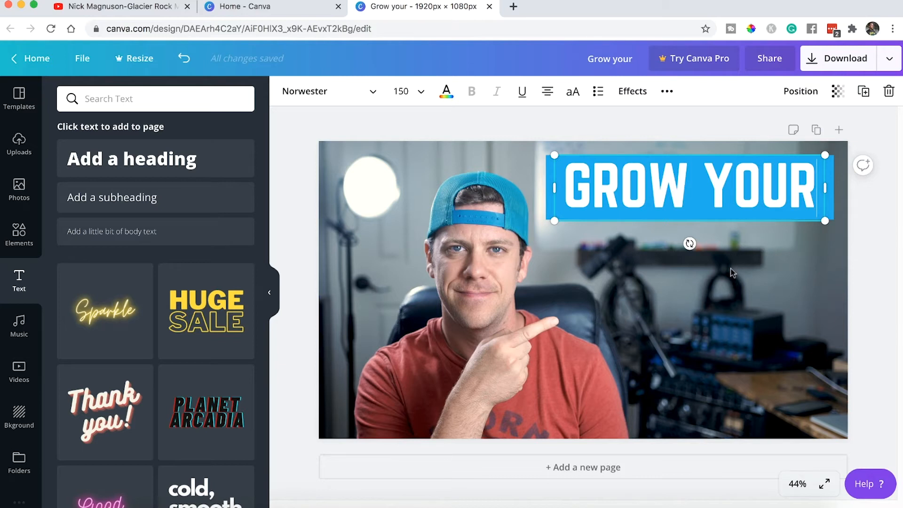
left_click(815, 283)
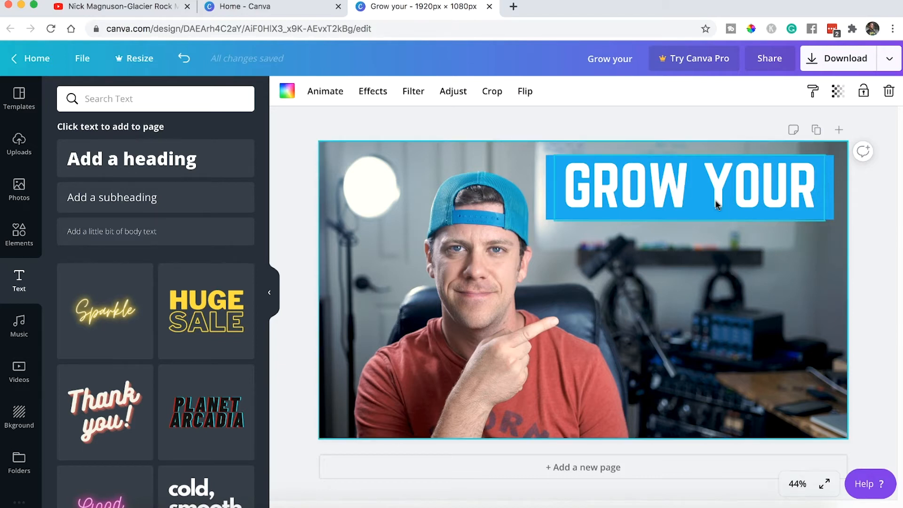
left_click(761, 206)
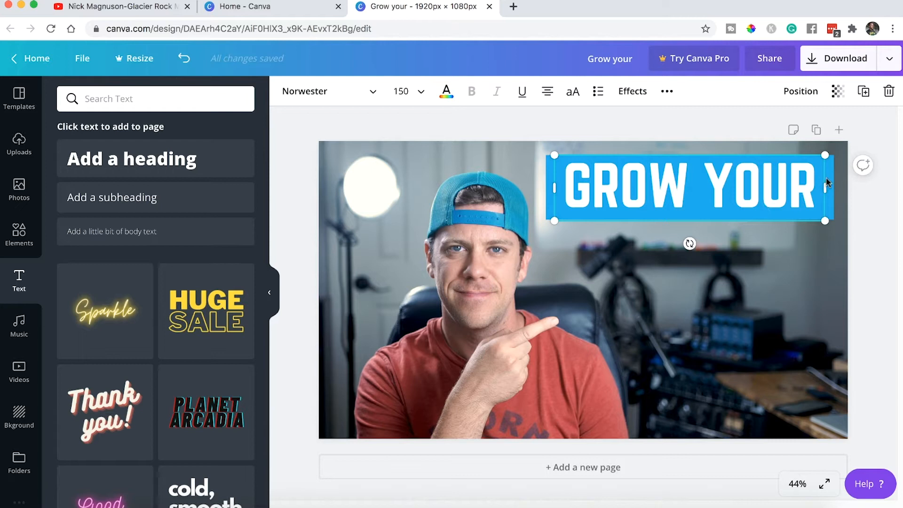
mouse_move(678, 202)
left_mouse_down()
mouse_move(655, 201)
mouse_move(687, 202)
mouse_move(678, 200)
mouse_move(676, 187)
mouse_move(689, 188)
mouse_move(681, 188)
left_mouse_up()
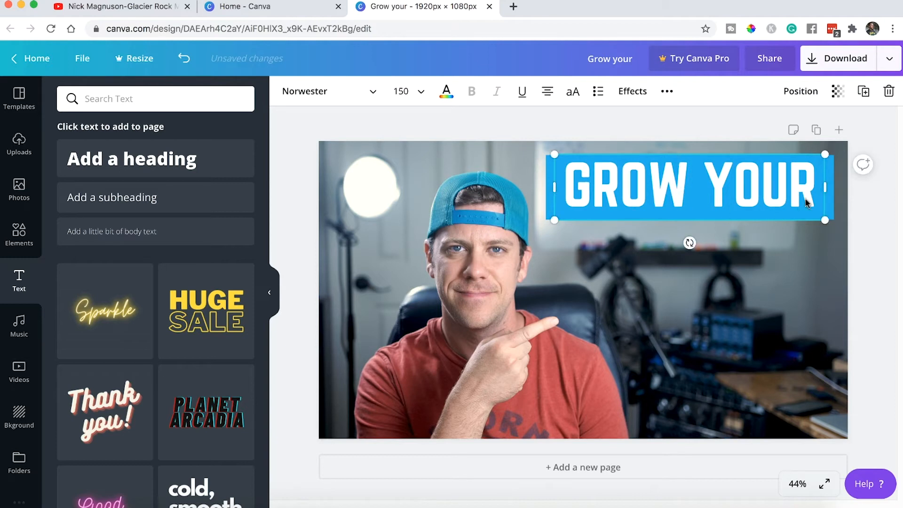
Group the heading with its blue banner and slightly adjust the group's size and position
left_click_drag(838, 238, 711, 147)
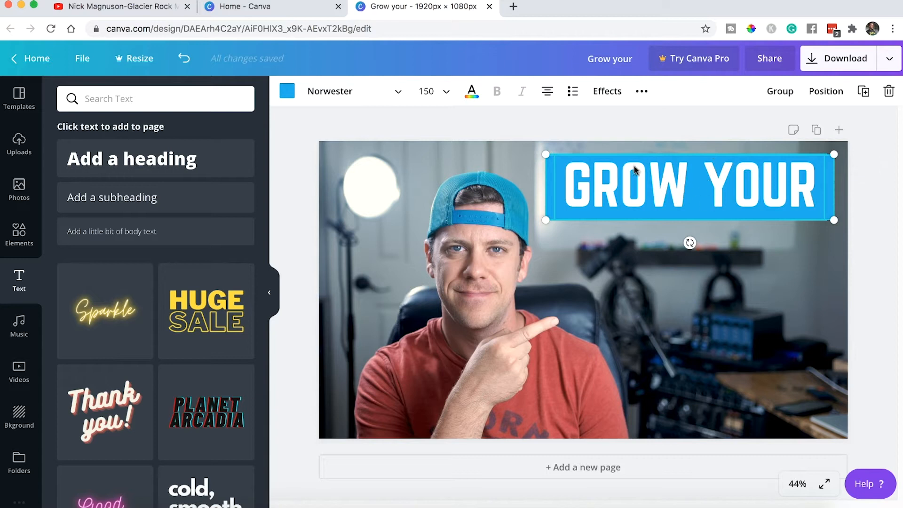
left_click(777, 93)
mouse_move(710, 218)
left_mouse_down()
mouse_move(673, 204)
mouse_move(735, 210)
mouse_move(712, 221)
left_mouse_up()
mouse_move(538, 229)
left_mouse_down()
mouse_move(525, 249)
mouse_move(559, 233)
mouse_move(548, 236)
left_mouse_up()
left_click_drag(588, 207, 585, 198)
left_click_drag(656, 191, 662, 186)
left_click(706, 216)
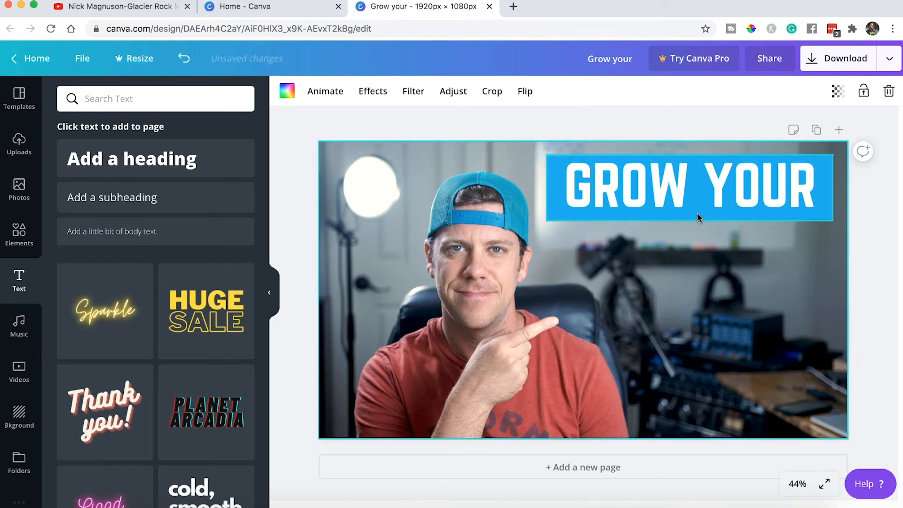
Copy and paste the "GROW YOUR" banner group and place the copy directly below the original
right_click(697, 213)
left_click(720, 233)
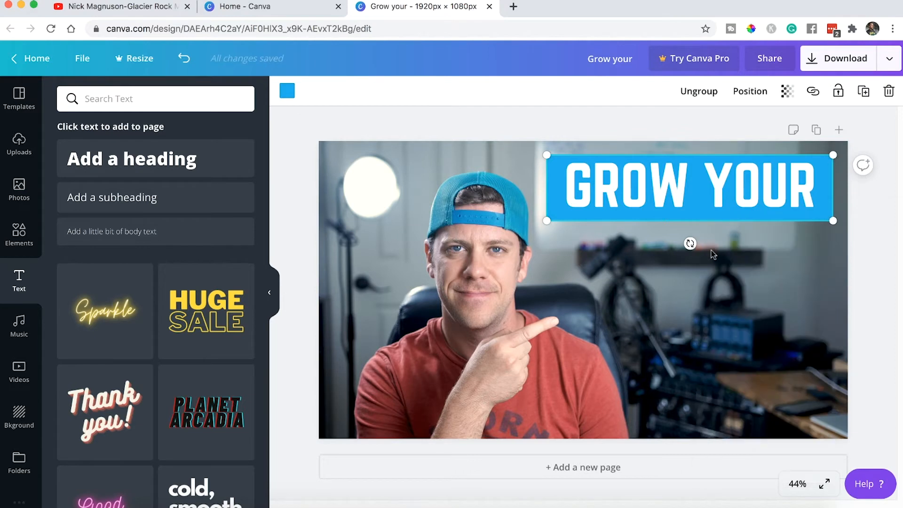
right_click(711, 250)
left_click(736, 296)
left_click_drag(682, 202, 673, 264)
Replace the text on the second banner with "CHANNEL"
double_click(673, 261)
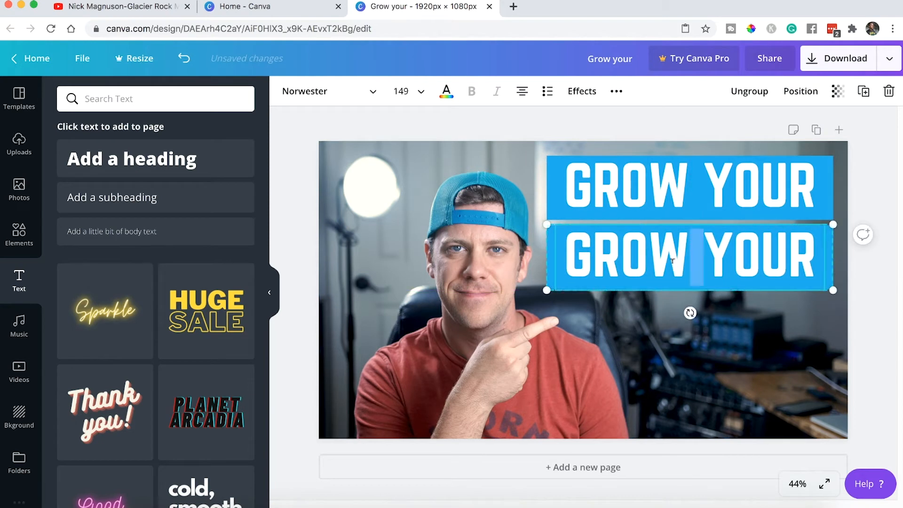
triple_click(673, 261)
type("CHANNEL")
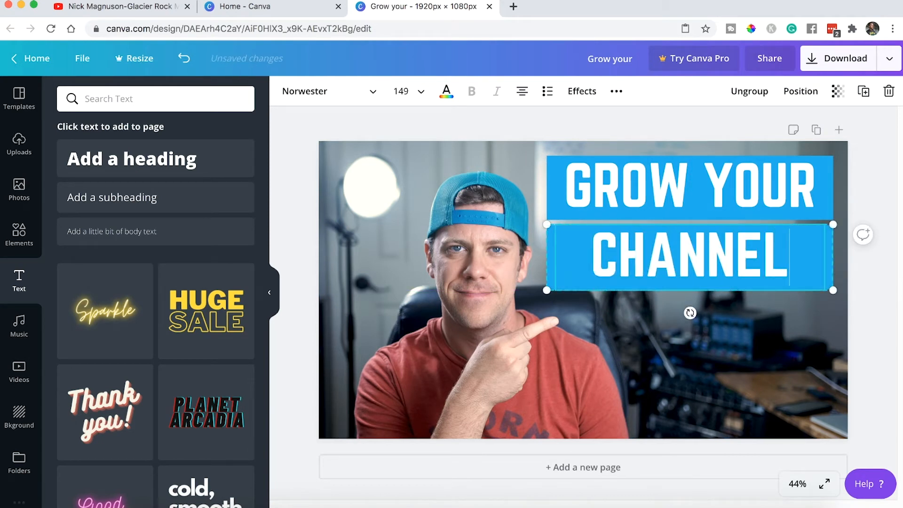
left_click(636, 324)
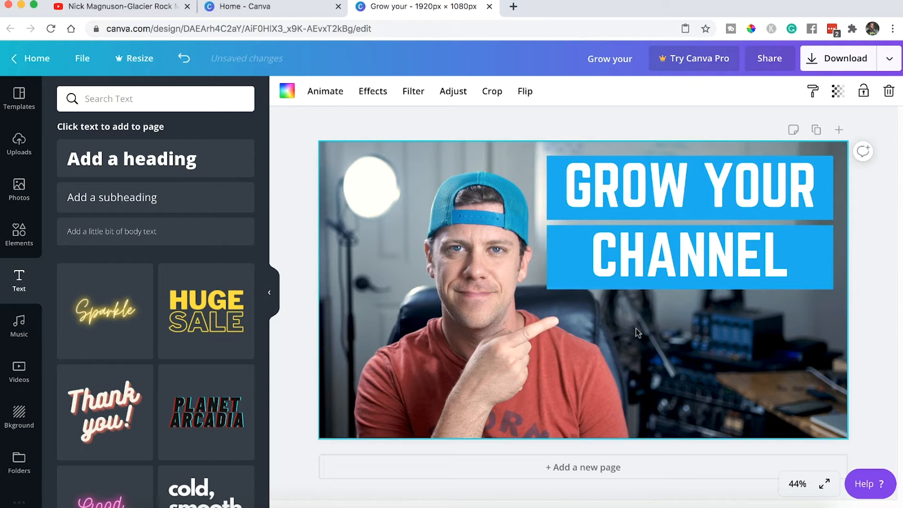
Paste another copy of the "GROW YOUR" banner group and align it below the "CHANNEL" banner
left_click(574, 269)
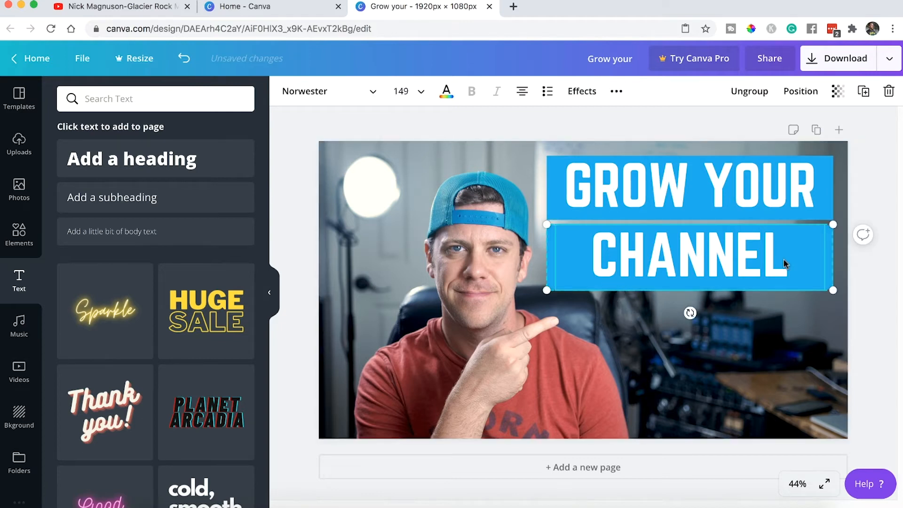
right_click(824, 264)
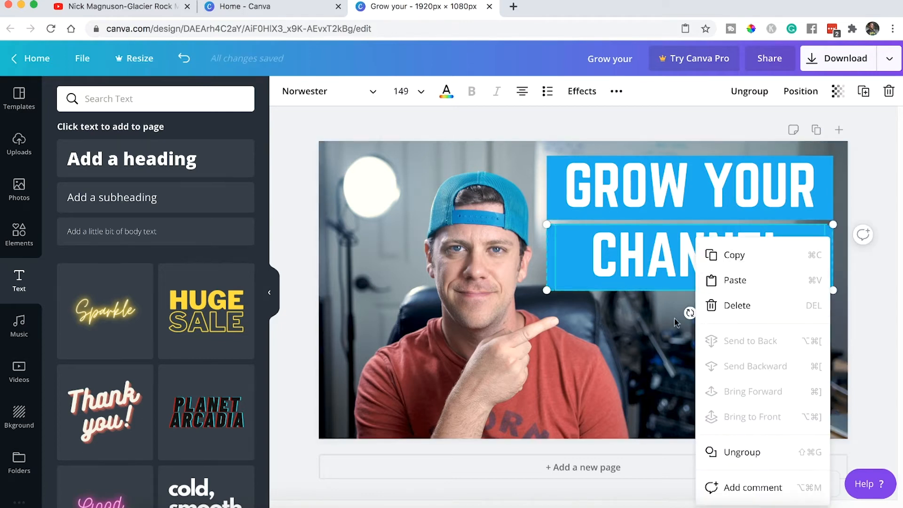
left_click(667, 374)
right_click(667, 374)
left_click(687, 389)
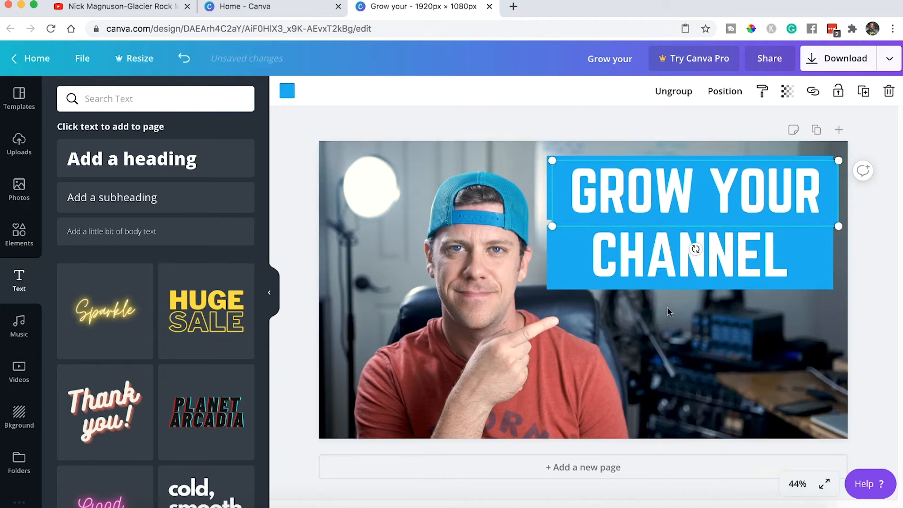
left_click_drag(665, 214, 655, 347)
Replace the text on the third banner with "FASTER" and select that banner's blue shape
double_click(656, 347)
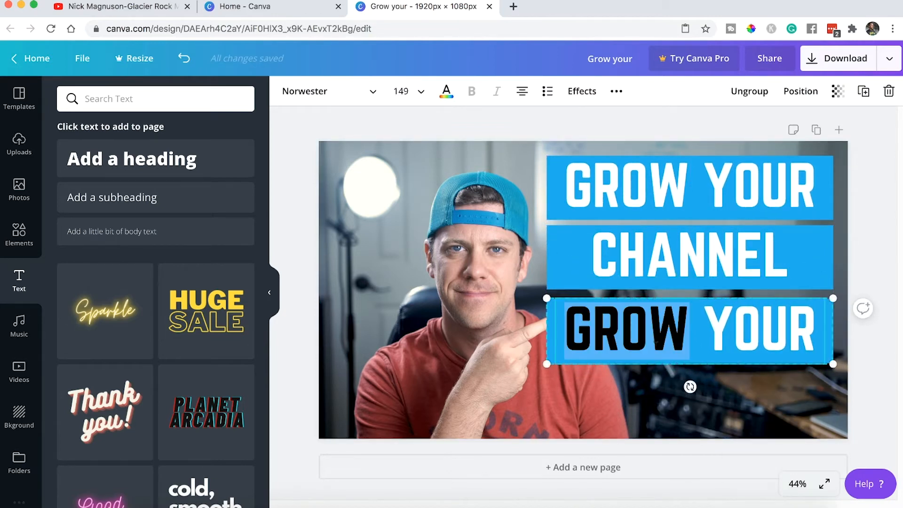
triple_click(657, 342)
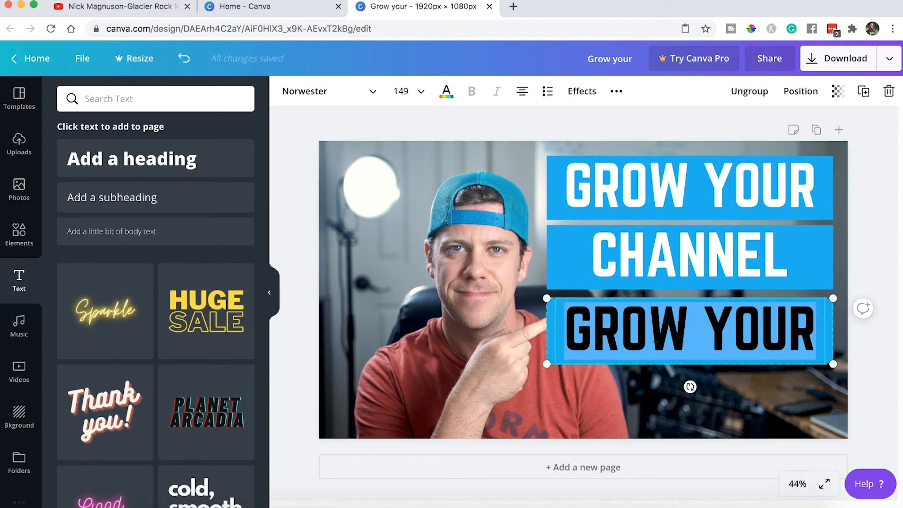
type("FASTER")
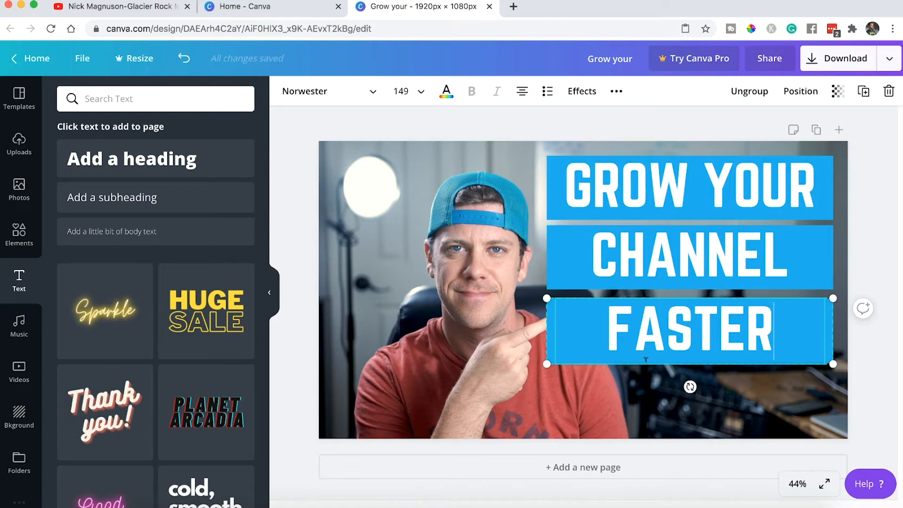
left_click(614, 413)
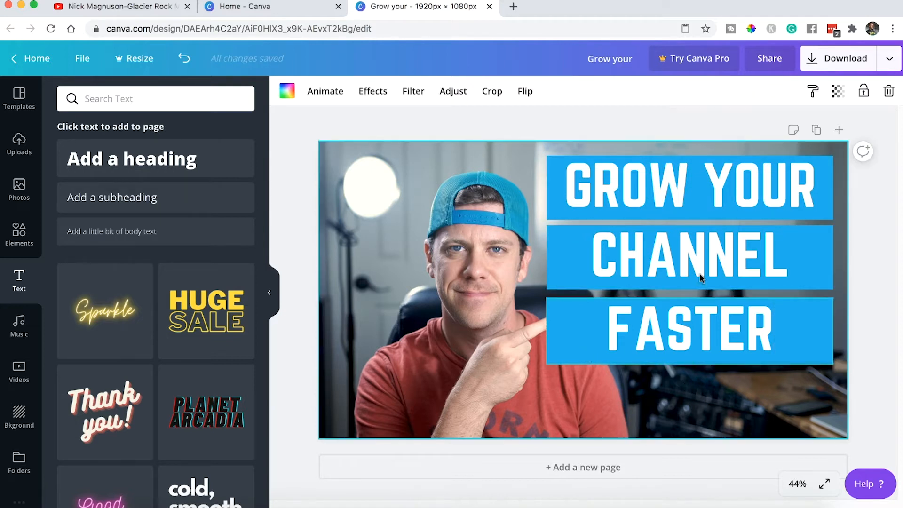
left_click(806, 335)
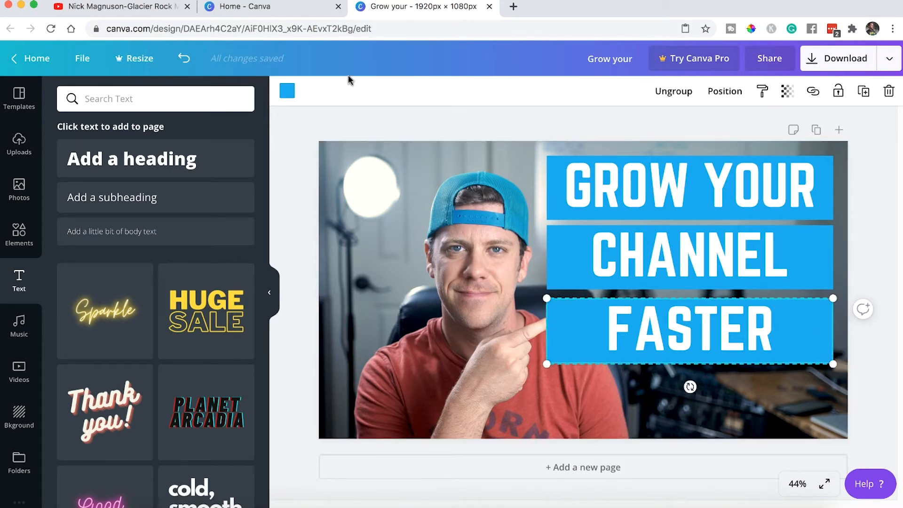
Recolour the "FASTER" banner's shape to the custom dark blue #114059
left_click(287, 91)
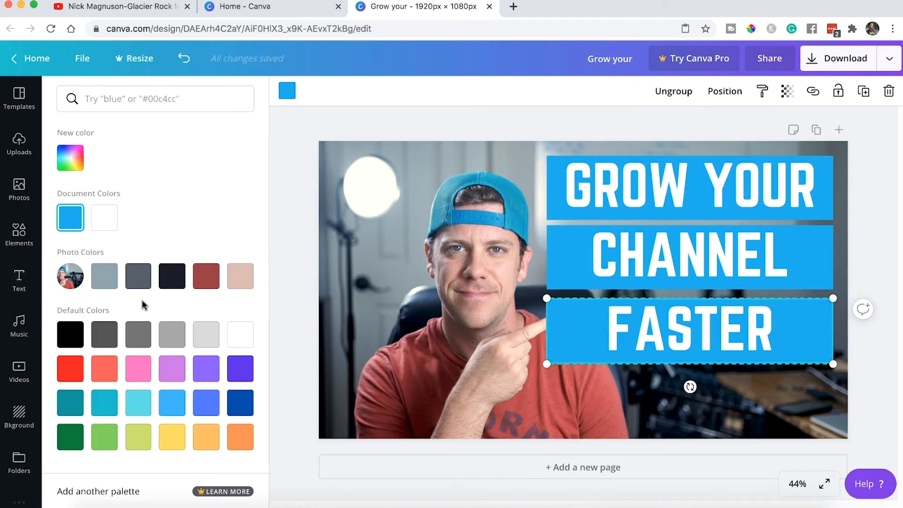
left_click(66, 369)
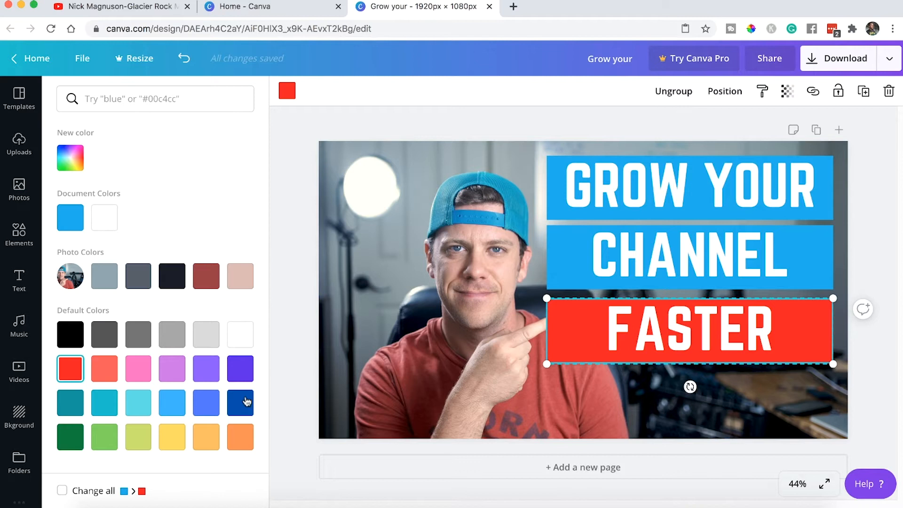
left_click(71, 160)
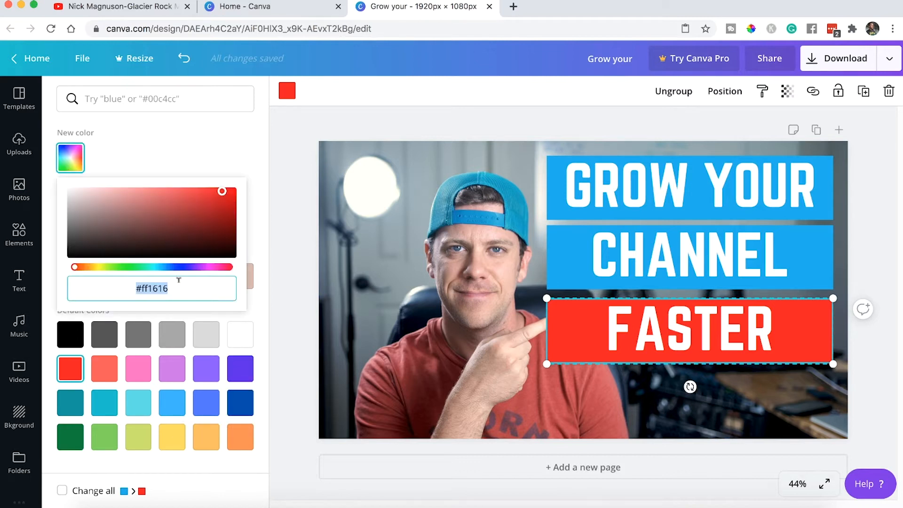
type("#114")
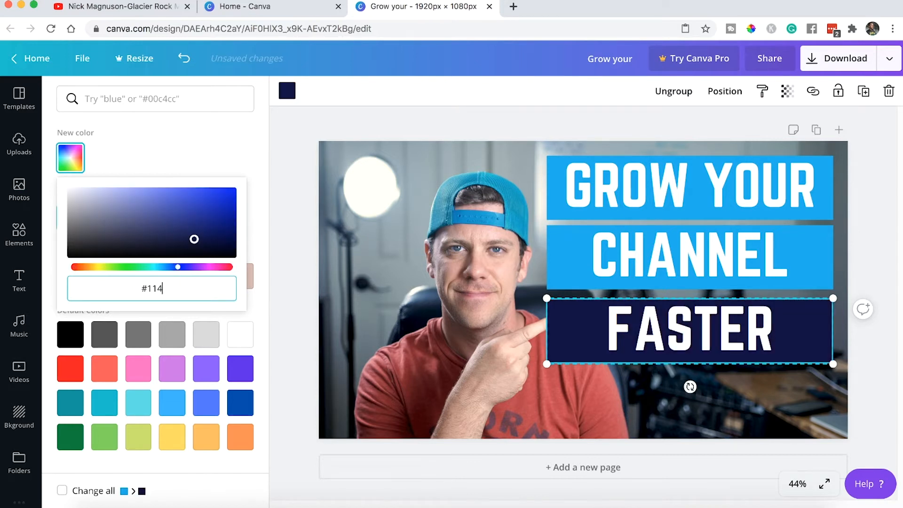
type("059")
key("Return")
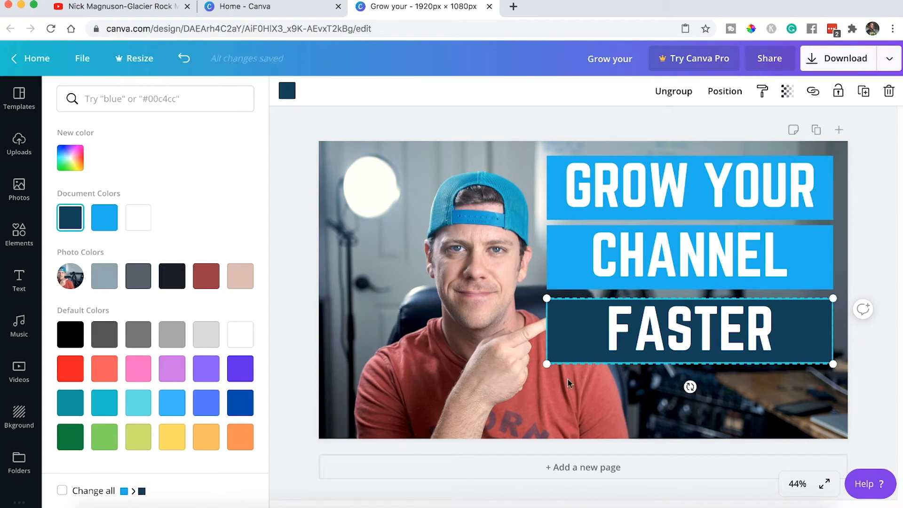
key("Escape")
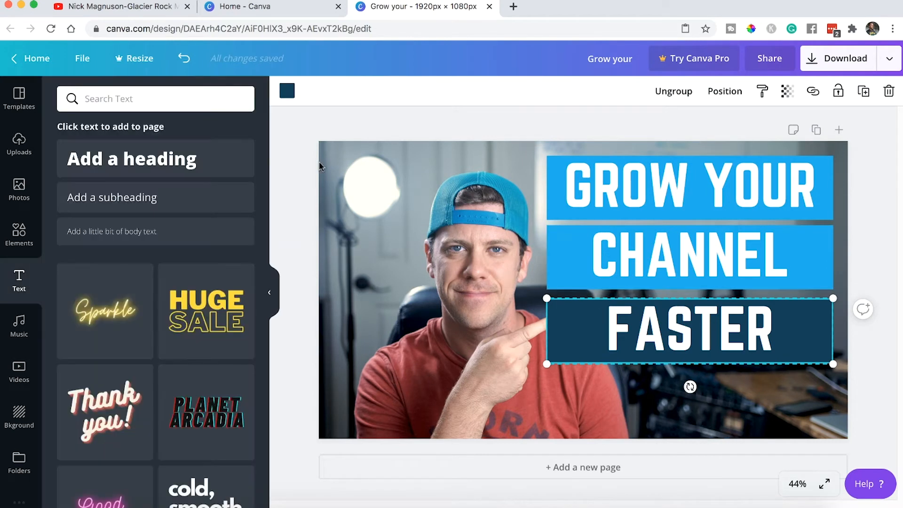
left_click(374, 164)
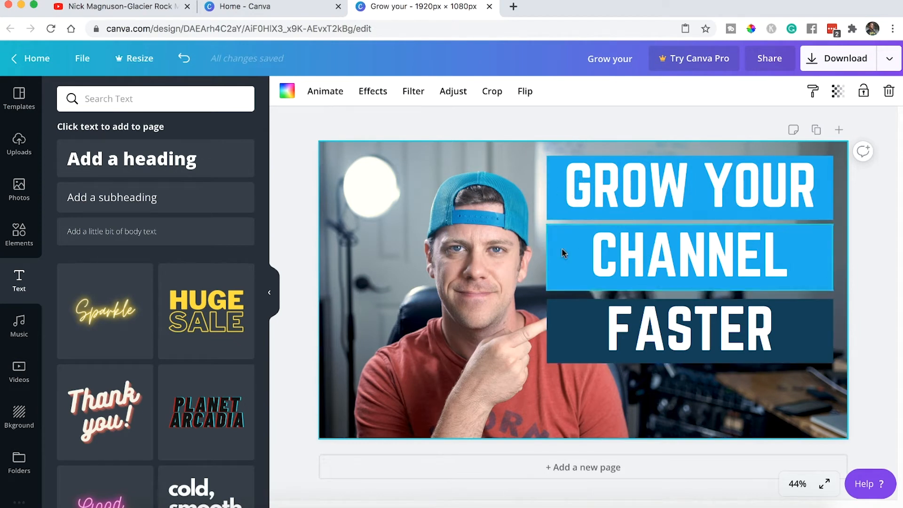
Apply the dark blue document colour to the "GROW YOUR" banner's shape
left_click(552, 205)
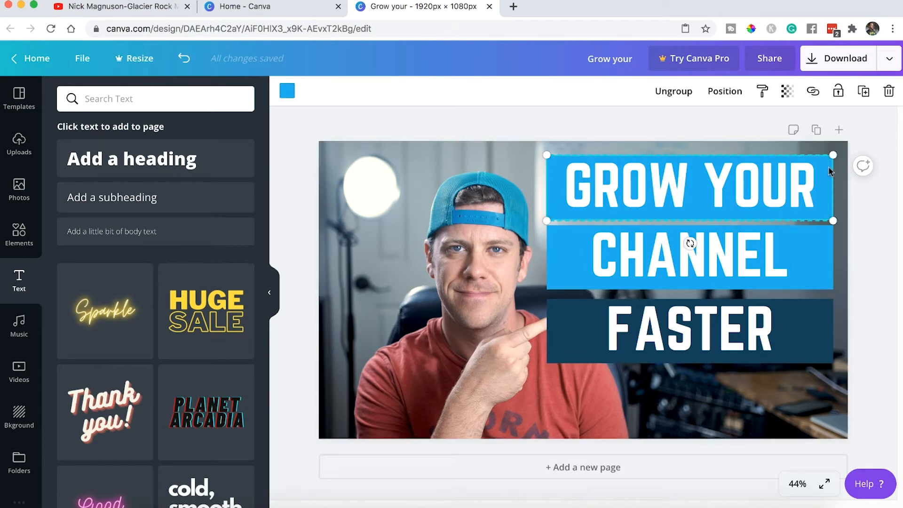
left_click(816, 192)
left_click(829, 194)
left_click(287, 90)
left_click(103, 226)
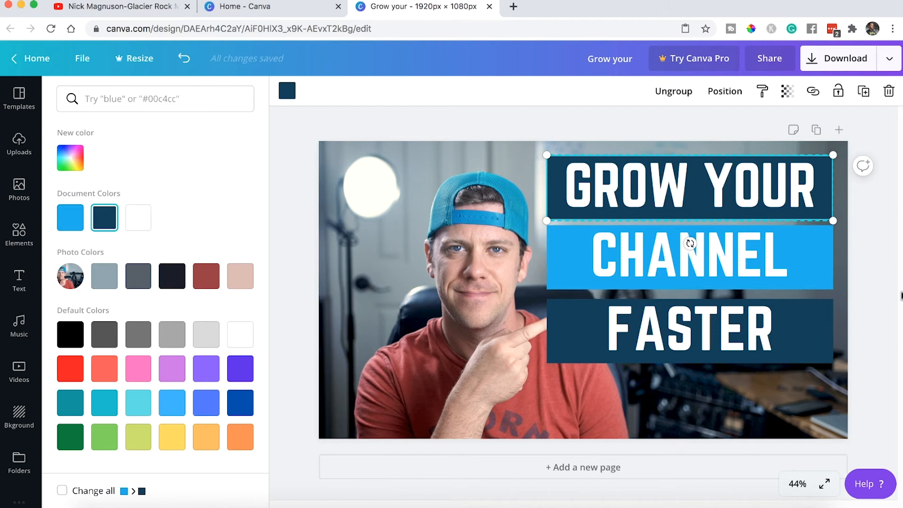
left_click(888, 299)
left_click(863, 278)
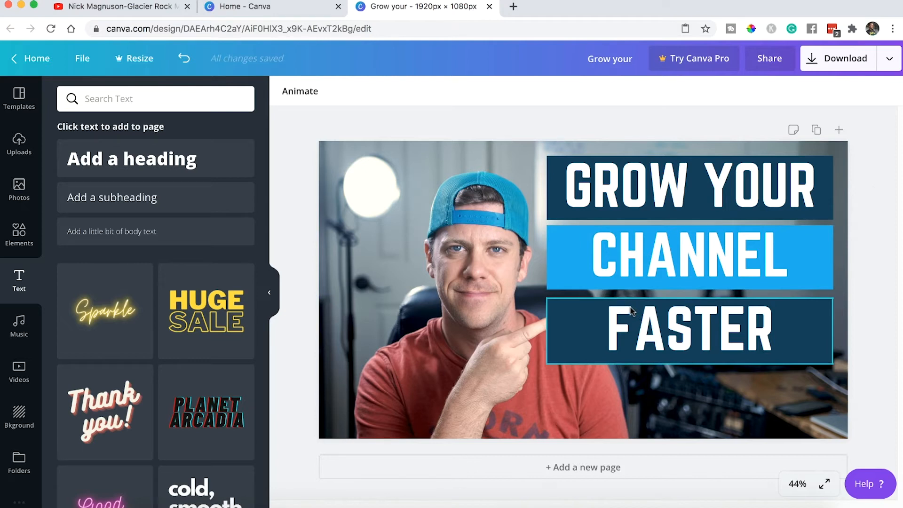
Ungroup the "CHANNEL" banner into separate text and light-blue shape, undoing any shift in its position
left_click(585, 258)
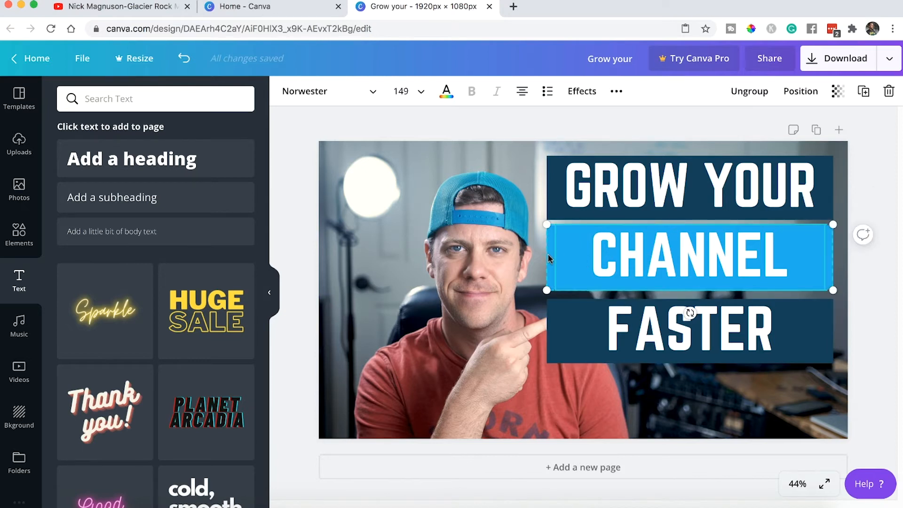
left_click(549, 255)
mouse_move(547, 290)
left_mouse_down()
mouse_move(574, 291)
mouse_move(549, 294)
left_mouse_up()
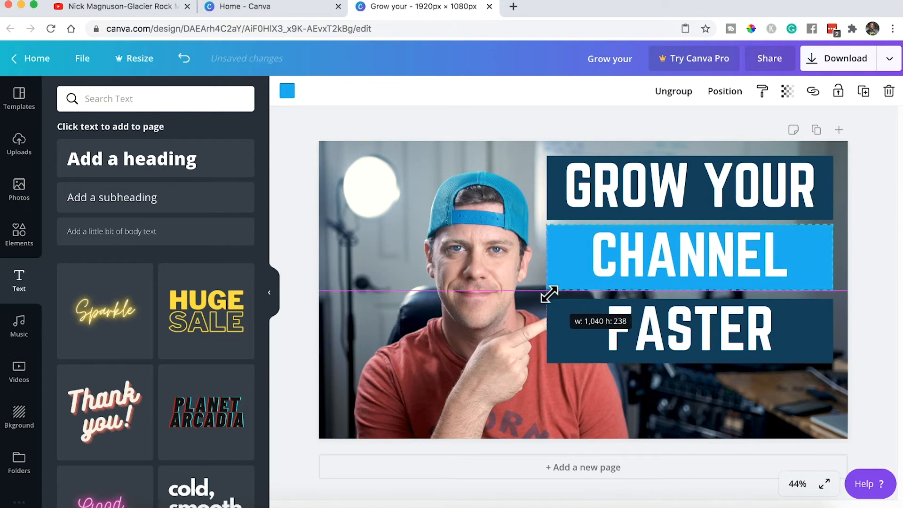
left_click(583, 252)
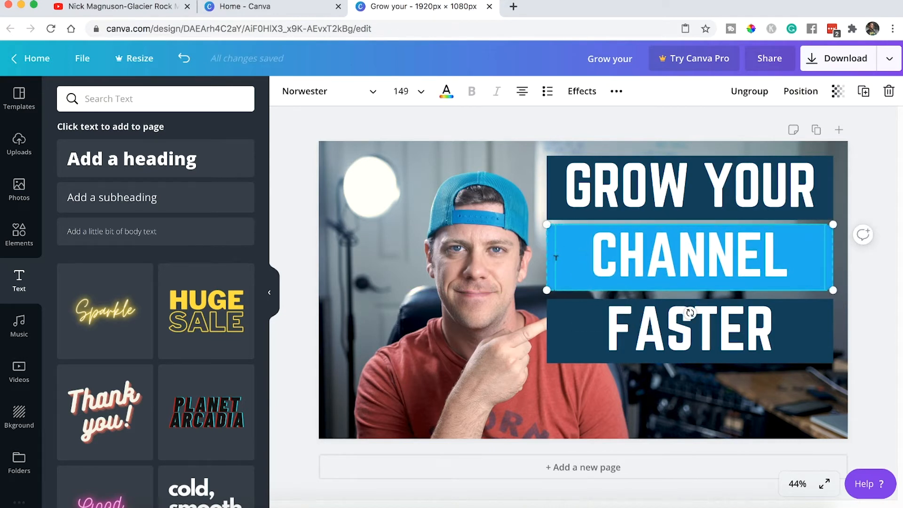
key("super+shift+g")
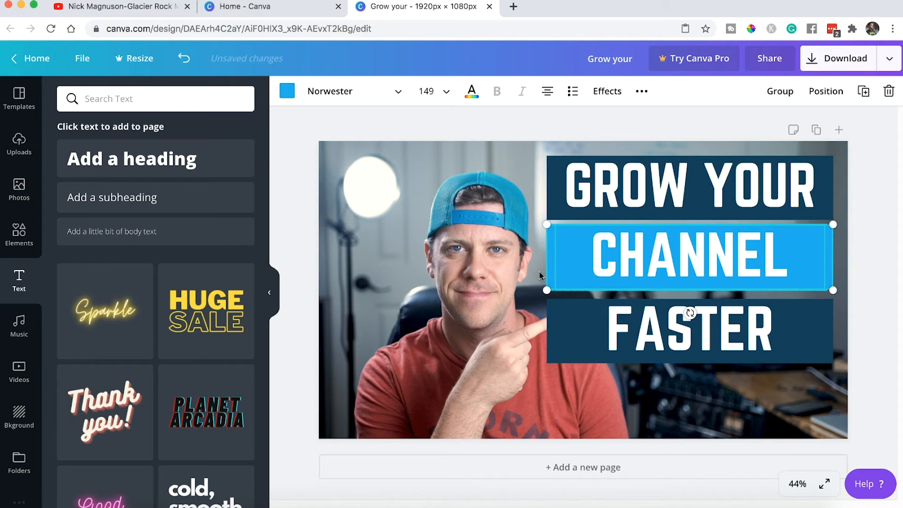
left_click_drag(589, 266, 584, 266)
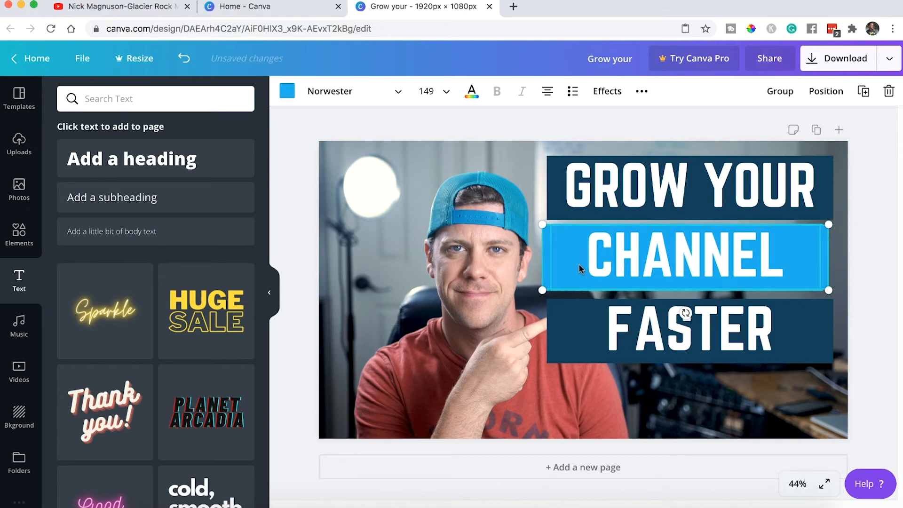
key("super+z")
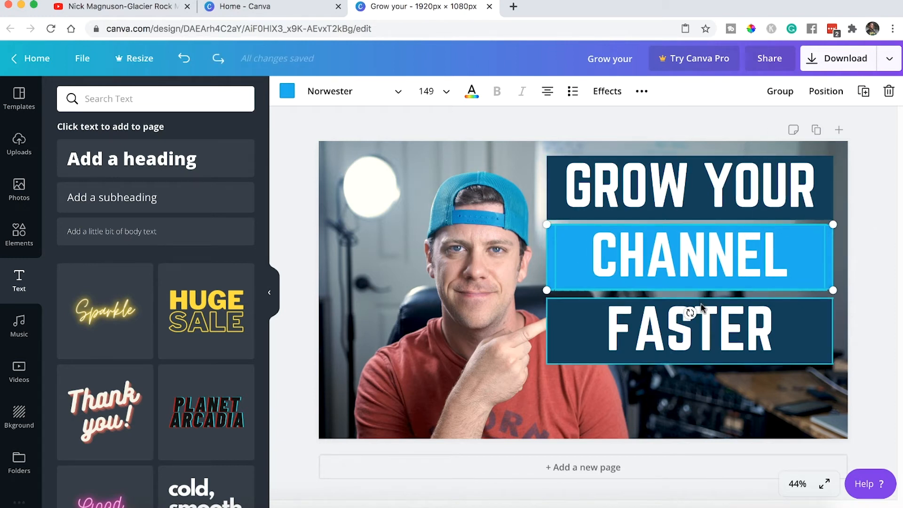
Nudge the "FASTER" banner down slightly and narrow the light-blue shape on both sides to fit closely around "CHANNEL"
left_click_drag(701, 307, 701, 310)
left_click(657, 272)
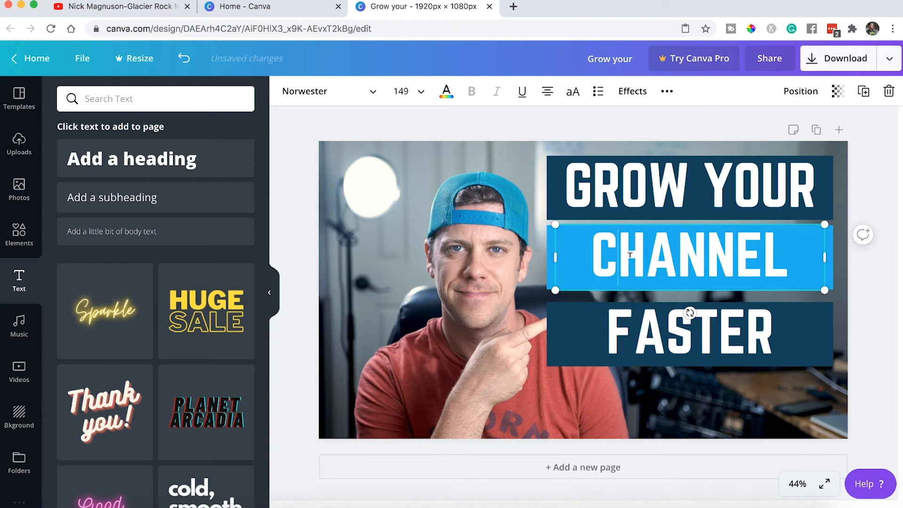
left_click(571, 256)
left_click(541, 262)
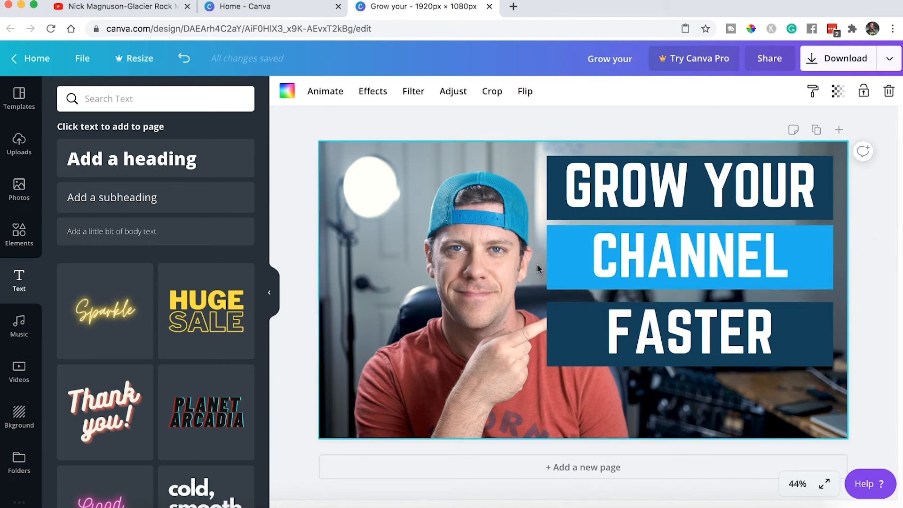
left_click(560, 262)
left_click_drag(550, 260, 589, 260)
left_click_drag(815, 271, 798, 265)
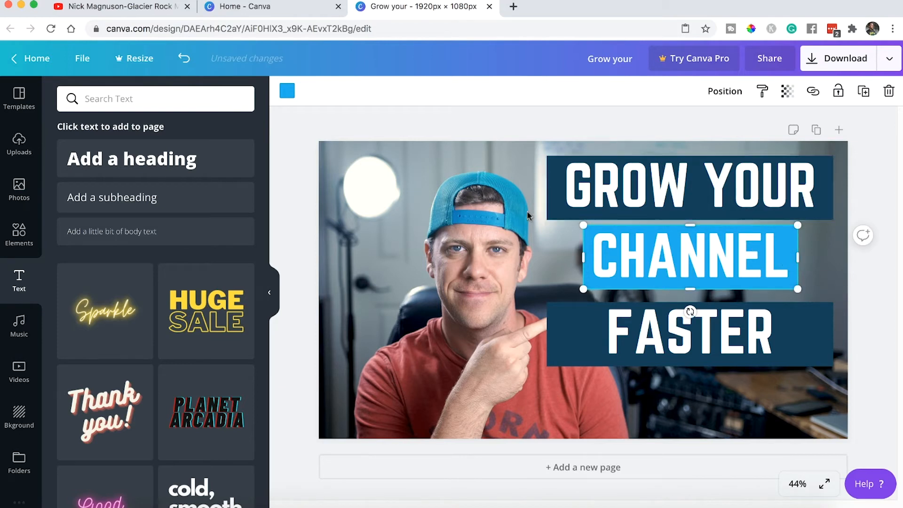
Ungroup the "GROW YOUR" banner and narrow its dark-blue shape slightly on both sides to match the text box width
left_click(559, 196)
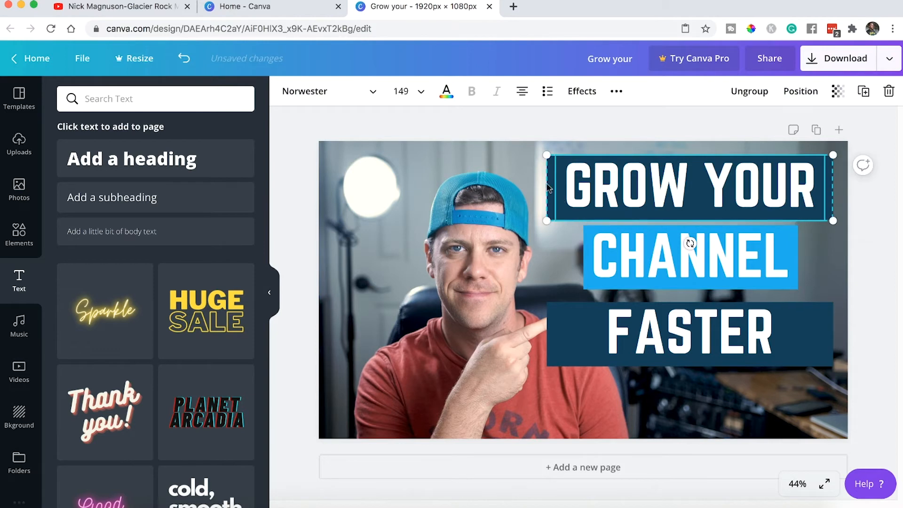
left_click(751, 91)
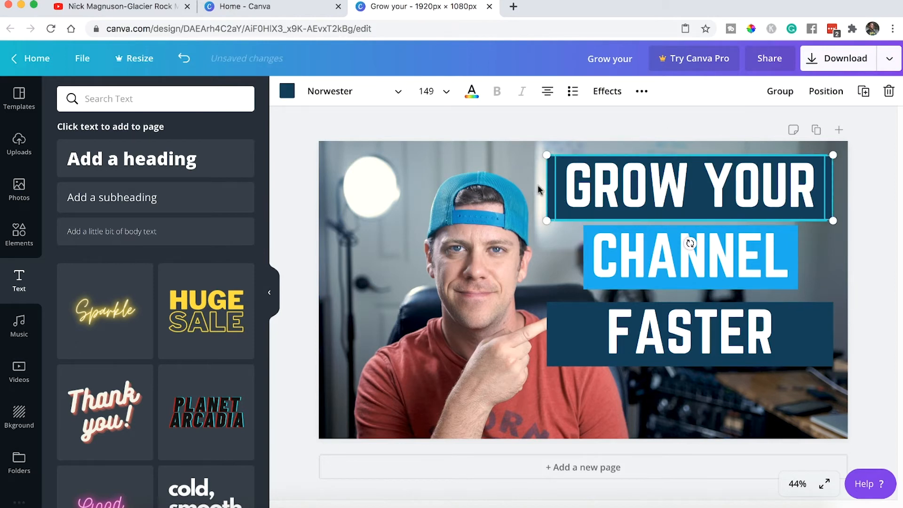
left_click(538, 197)
left_click(548, 192)
left_click_drag(549, 193, 555, 188)
left_click_drag(833, 188, 825, 191)
left_click_drag(823, 191, 823, 191)
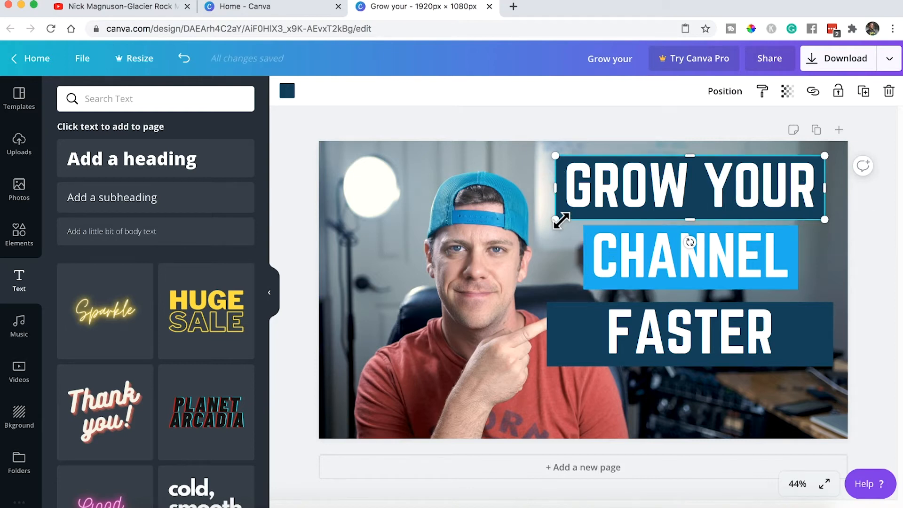
mouse_move(556, 192)
left_mouse_down()
mouse_move(548, 192)
mouse_move(571, 193)
mouse_move(546, 194)
mouse_move(562, 193)
left_mouse_up()
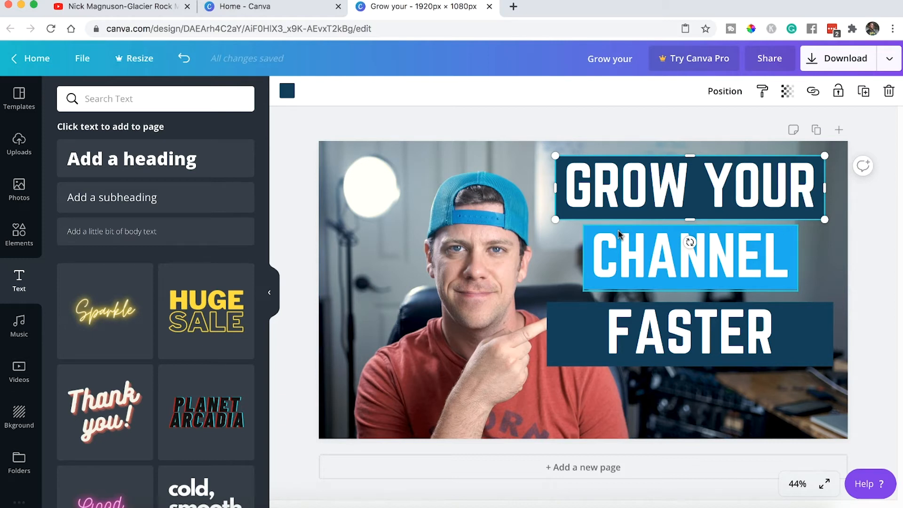
left_click(611, 198)
double_click(611, 197)
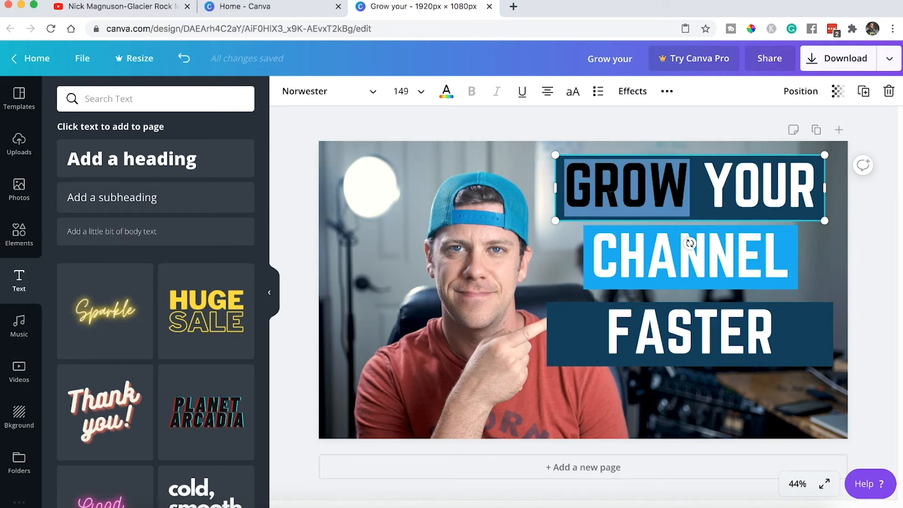
left_click(631, 151)
left_click(631, 177)
mouse_move(631, 201)
left_mouse_down()
mouse_move(629, 188)
mouse_move(629, 198)
left_mouse_up()
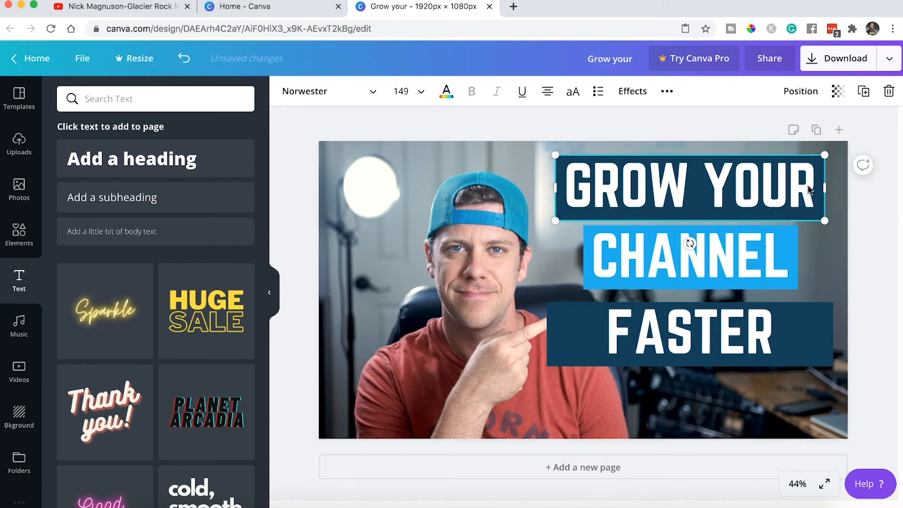
Ungroup the "FASTER" banner and narrow both its text box and dark-blue shape to fit closely around the word
left_click(589, 349)
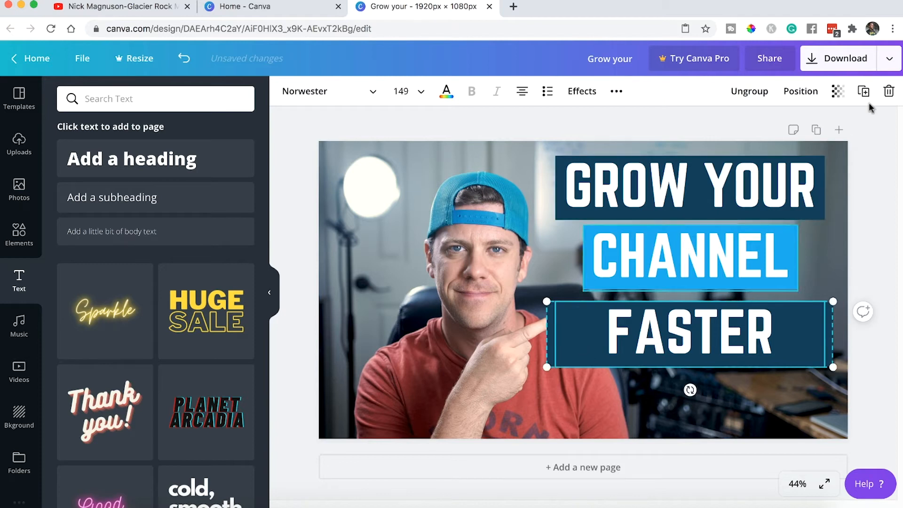
left_click(749, 92)
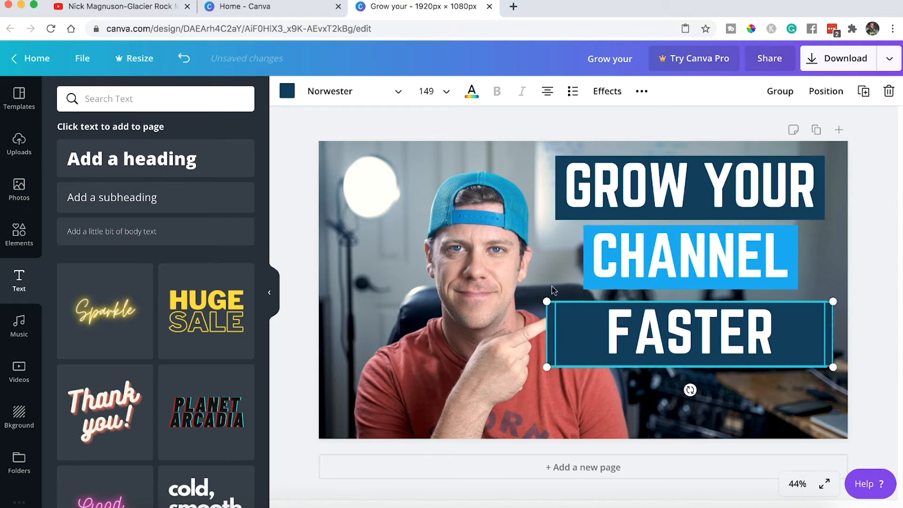
left_click(572, 334)
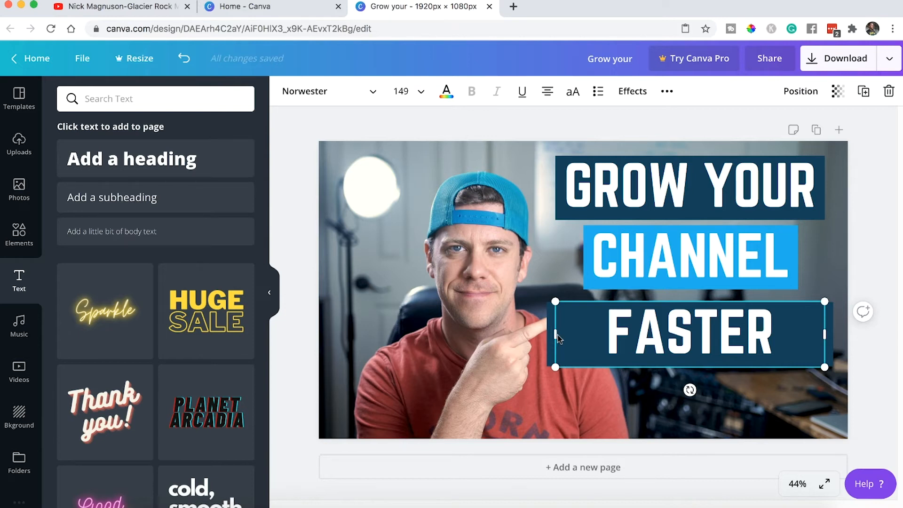
left_click_drag(558, 336, 637, 341)
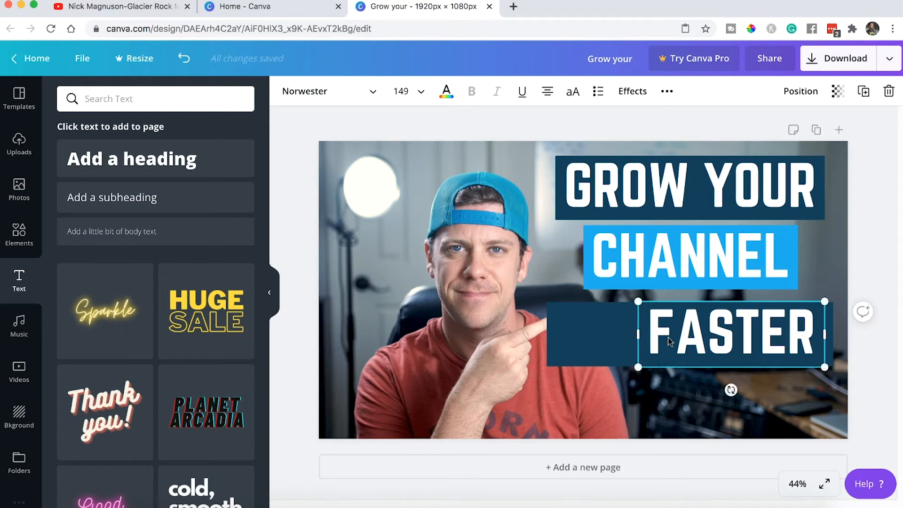
left_click(560, 346)
left_click_drag(547, 336, 638, 337)
left_click_drag(831, 335, 824, 337)
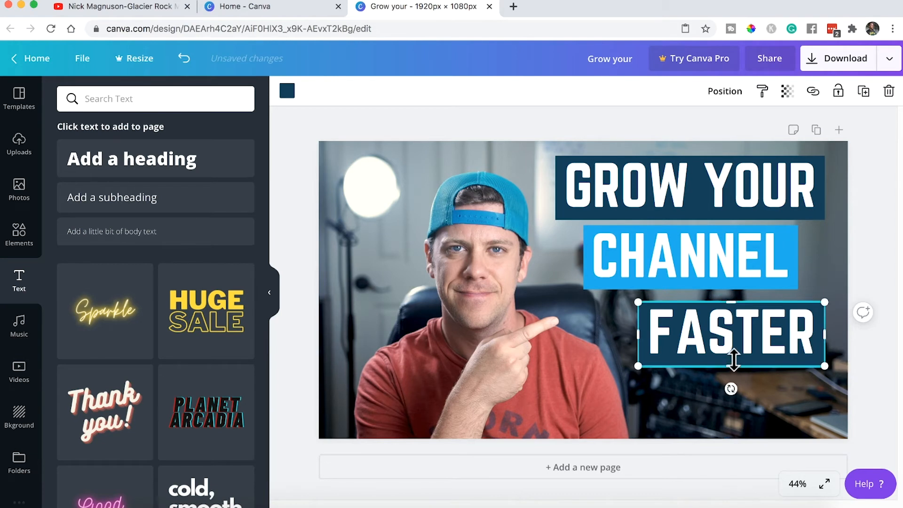
Group the "FASTER" text with its dark-blue shape and centre the group directly below the "CHANNEL" banner
left_click(724, 330)
left_click_drag(820, 405, 693, 315)
left_click(780, 93)
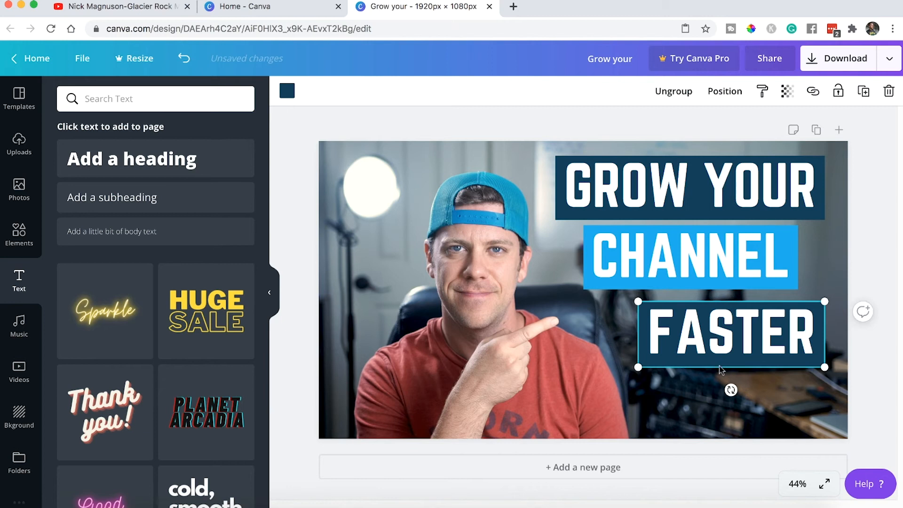
left_click_drag(723, 368, 679, 363)
left_click(863, 269)
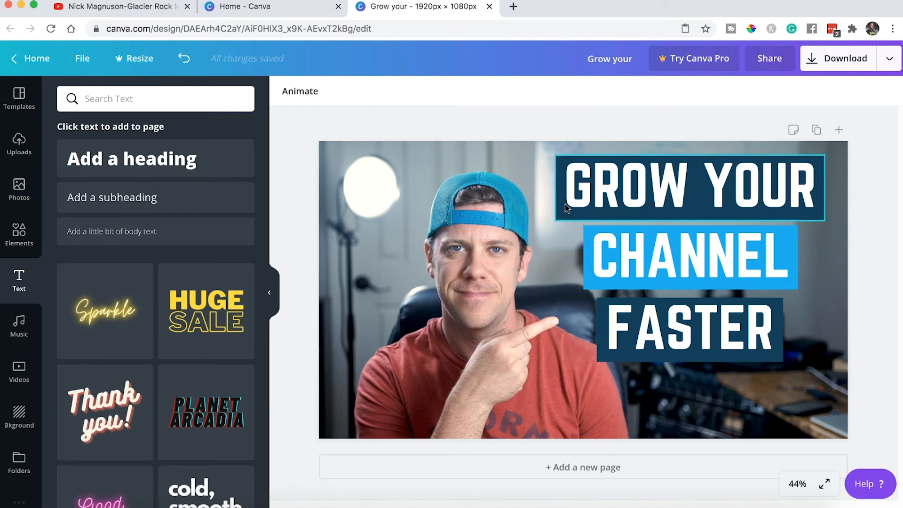
Group the text and shape of the "GROW YOUR" and "CHANNEL" banners, and move the "FASTER" banner slightly closer beneath "CHANNEL"
left_click(639, 196)
left_click(803, 89)
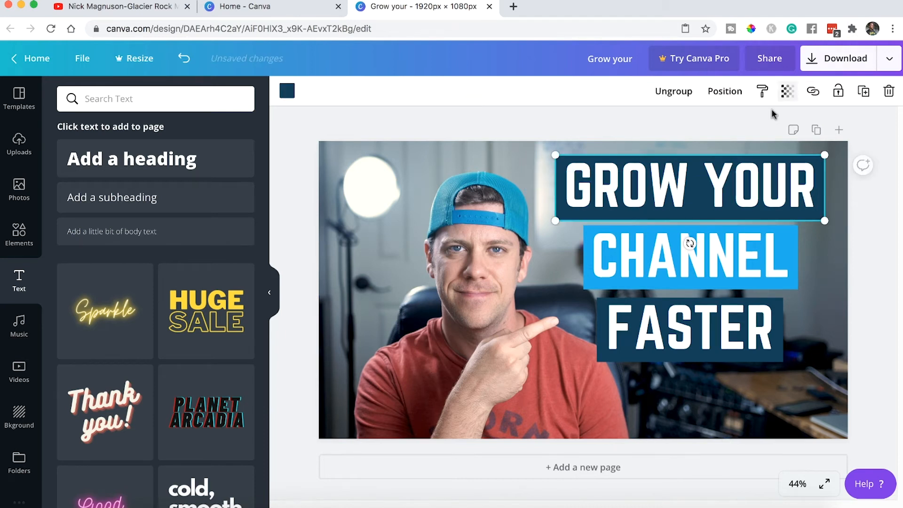
left_click(563, 265)
left_click_drag(650, 265, 678, 269)
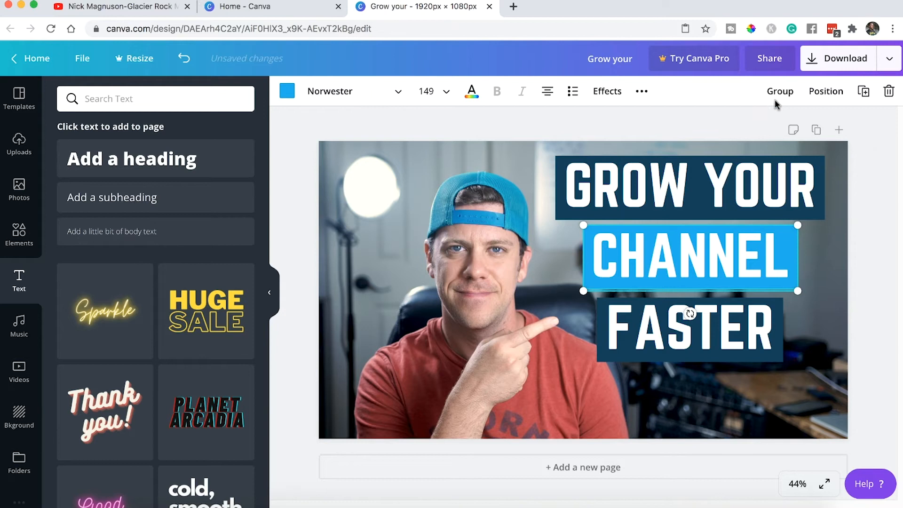
left_click(778, 93)
left_click(520, 209)
left_click_drag(712, 282, 712, 298)
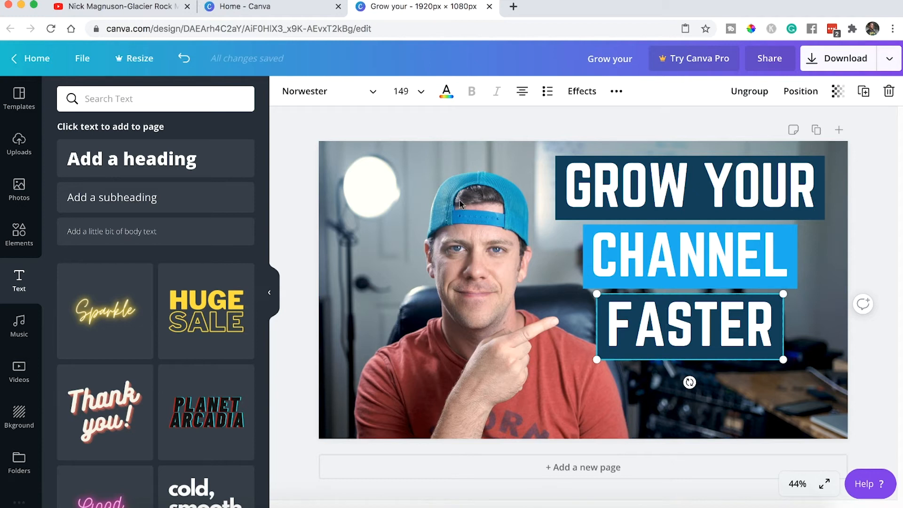
Ungroup the "FASTER" banner so its text and dark-blue shape can be selected separately
left_click(661, 177)
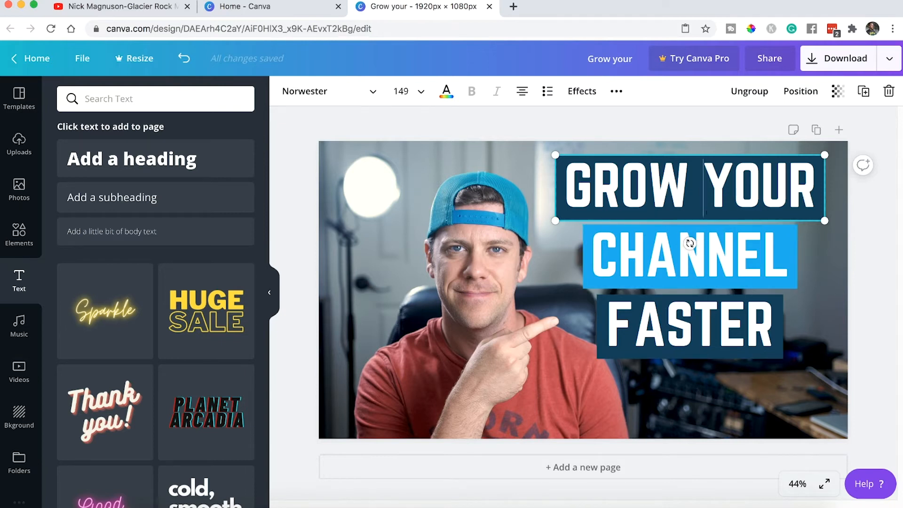
left_click(704, 338)
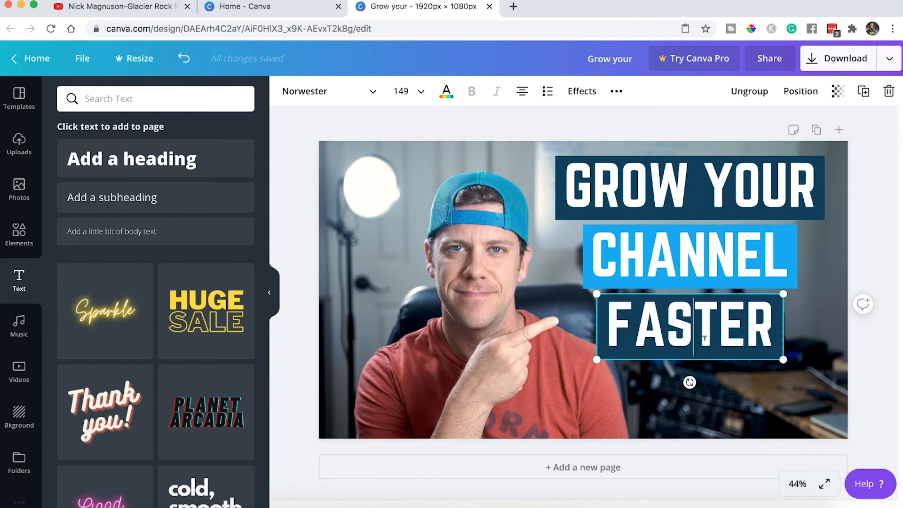
key("Down")
key("super+a")
key("Up")
left_click(643, 365)
left_click(618, 356)
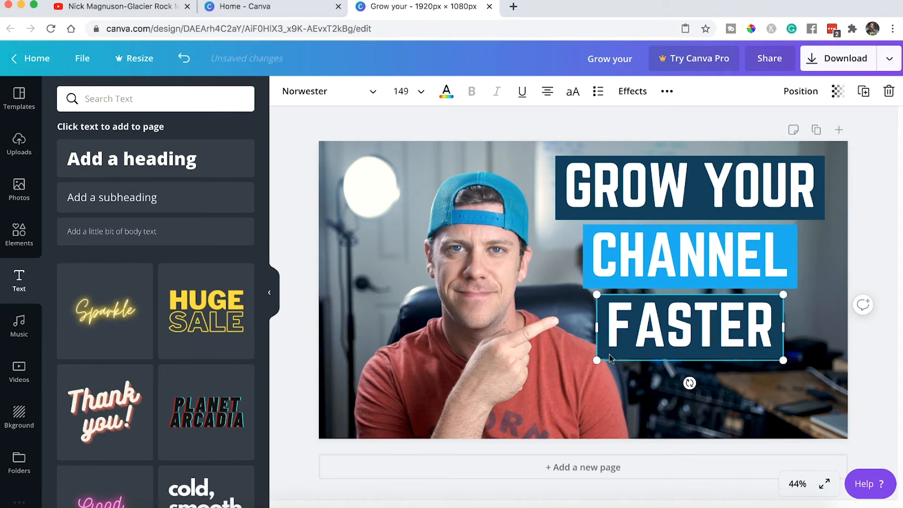
Shift only the "FASTER" text slightly to the right to expose the edge of its dark-blue shape
left_click(612, 354)
double_click(612, 353)
left_click(625, 356)
left_click(625, 371)
left_click(628, 355)
left_click(606, 358)
left_click(612, 365)
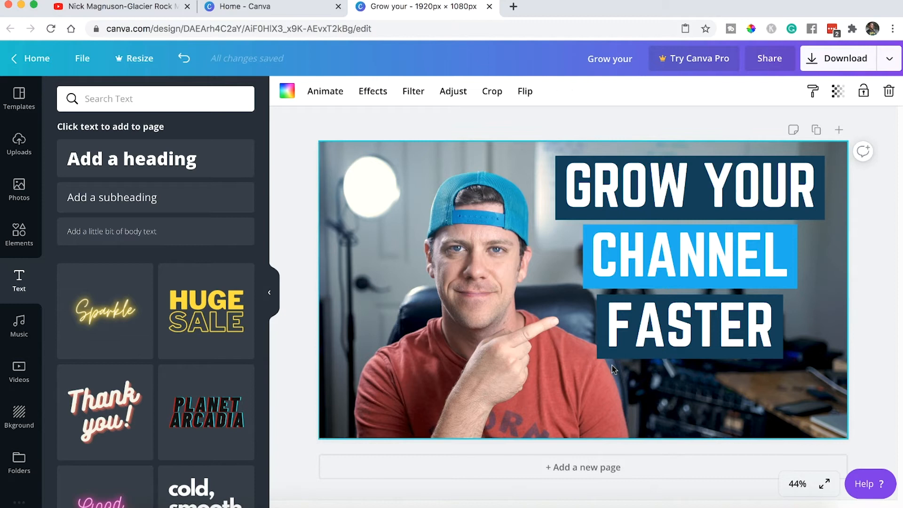
left_click(609, 360)
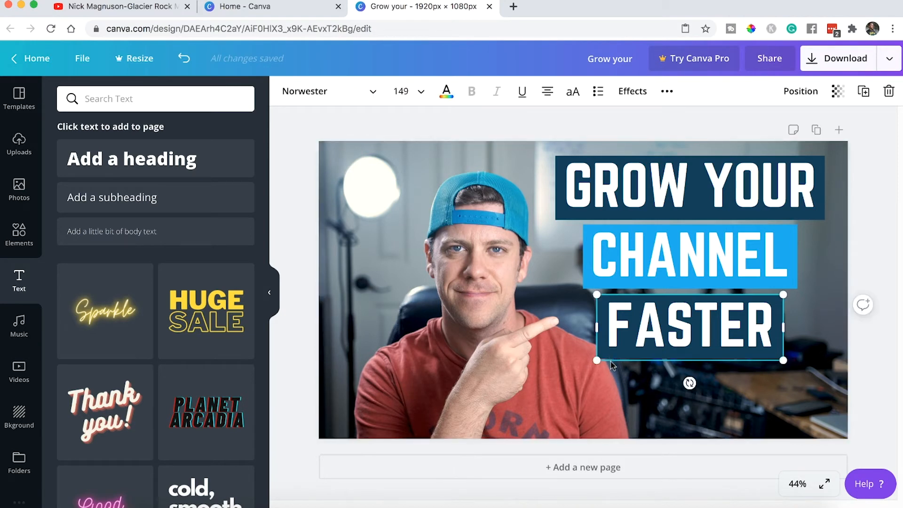
left_click_drag(655, 365, 677, 364)
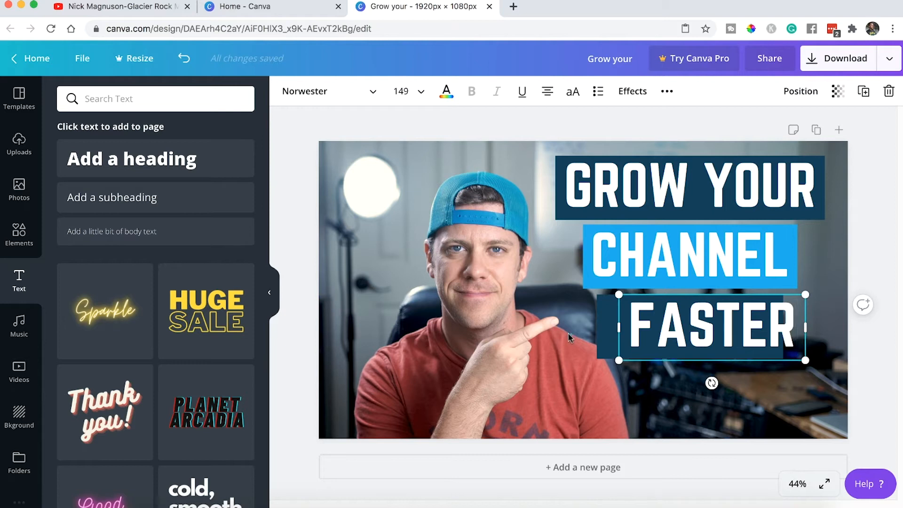
Change the fill of the dark-blue shape behind "FASTER" to white from the document colors
left_click(603, 330)
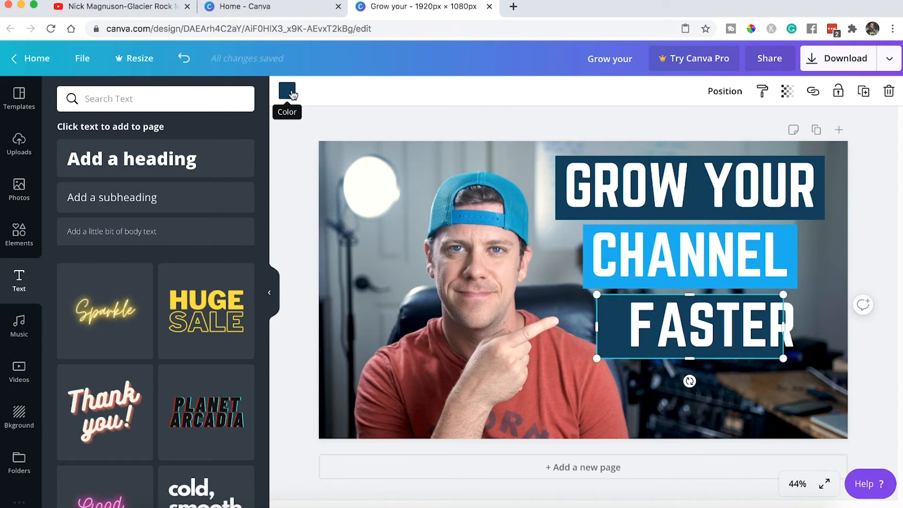
left_click(287, 92)
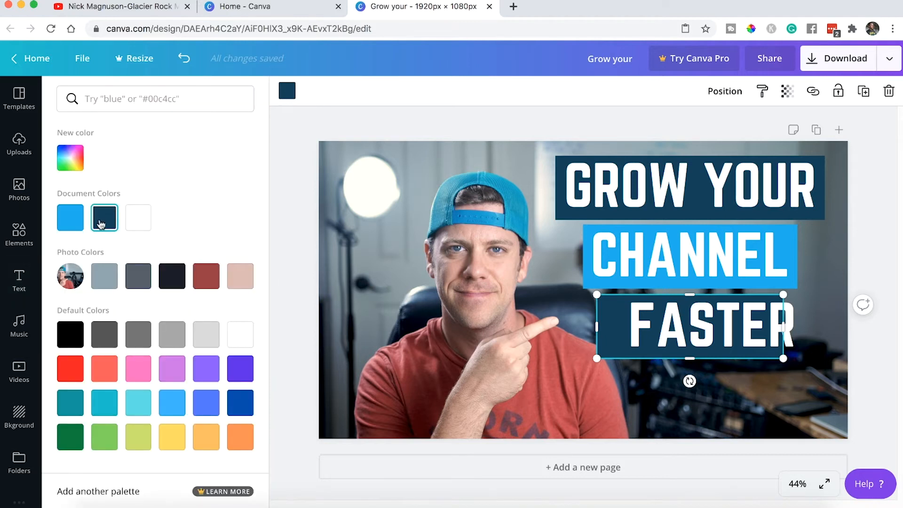
left_click(138, 217)
Recolor the "FASTER" text with the dark blue from the document colors
left_click(791, 328)
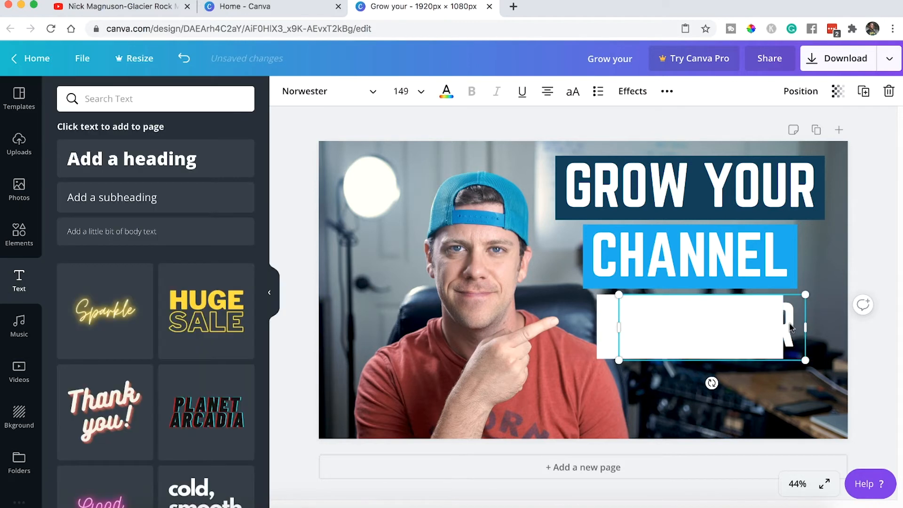
double_click(791, 328)
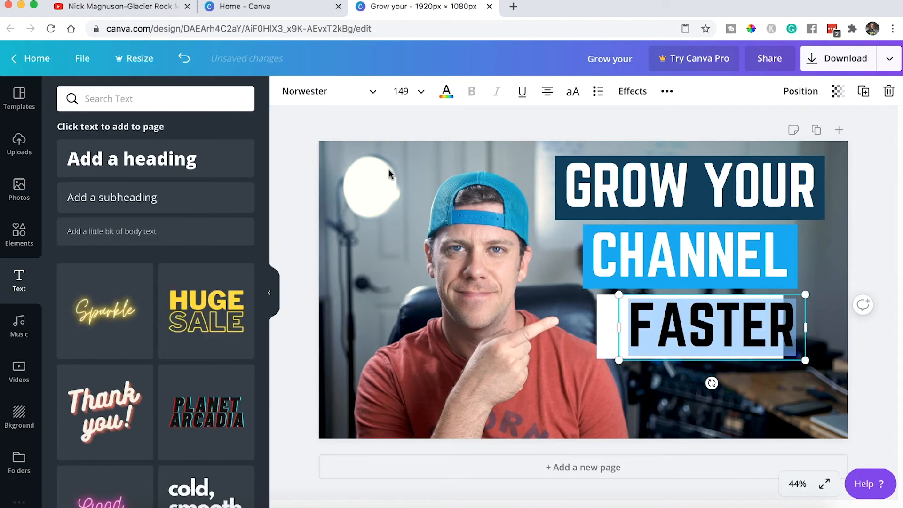
left_click(445, 91)
left_click(110, 225)
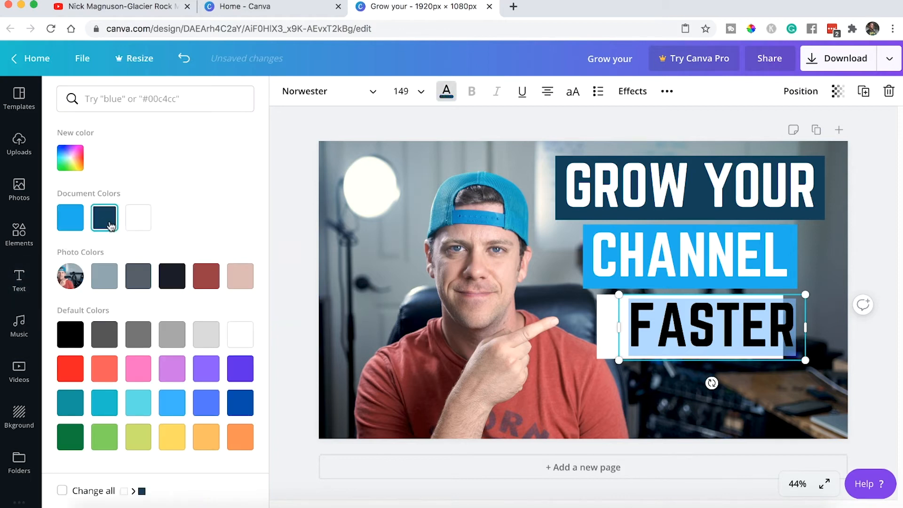
left_click(741, 384)
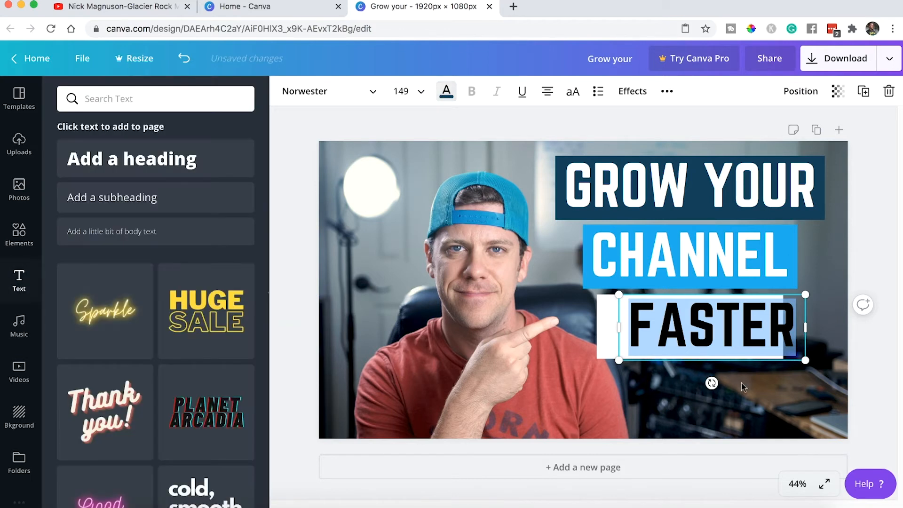
left_click(556, 335)
Move the "FASTER" text back over its white shape, centered both horizontally and vertically
left_click(704, 345)
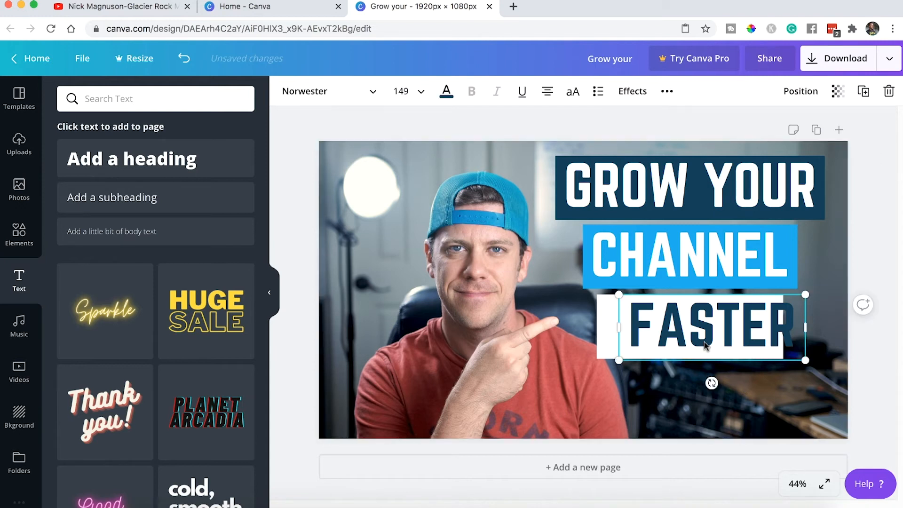
left_click_drag(653, 351, 628, 367)
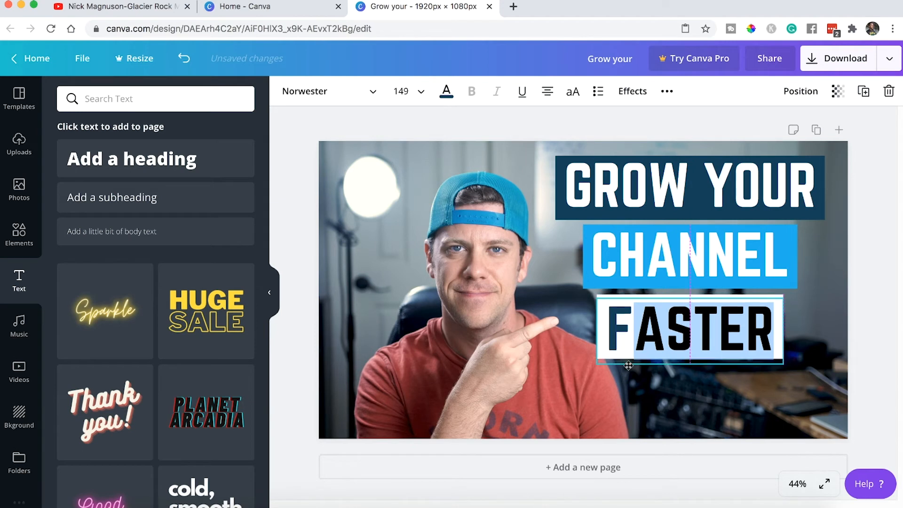
left_click(634, 385)
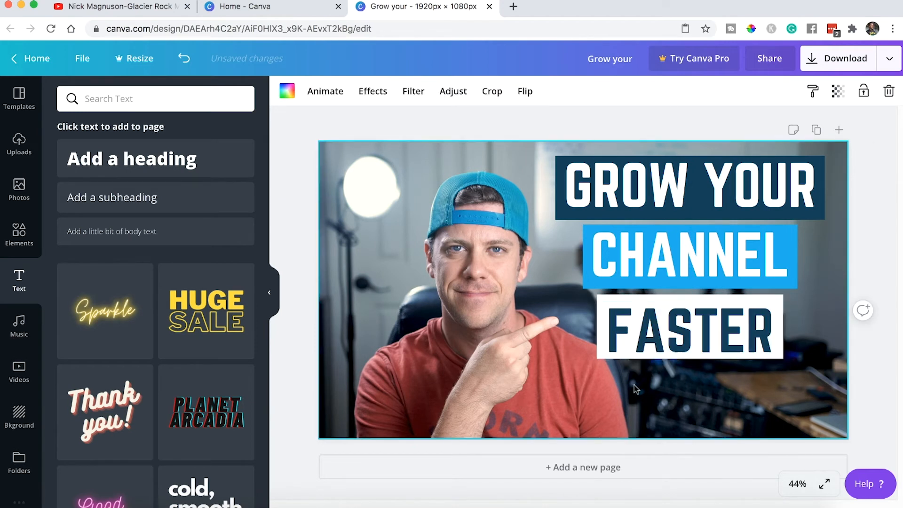
left_click_drag(664, 354, 663, 350)
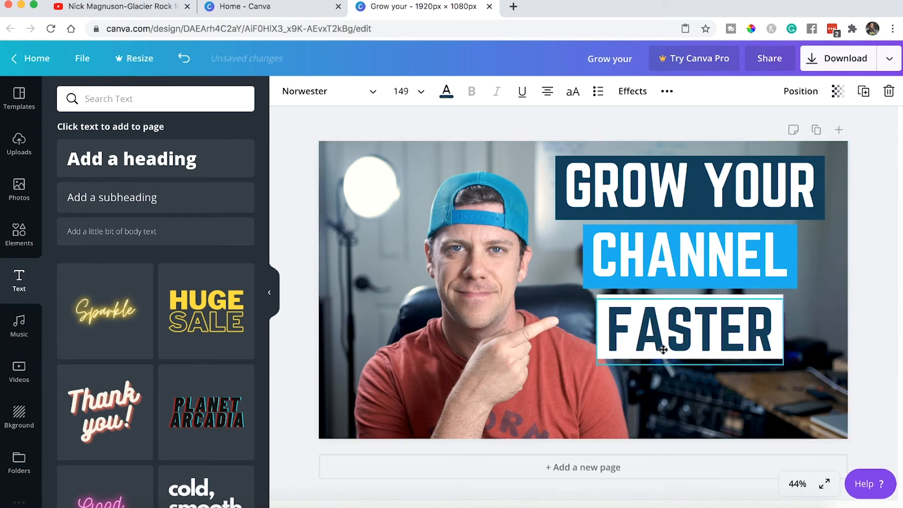
left_click(640, 367)
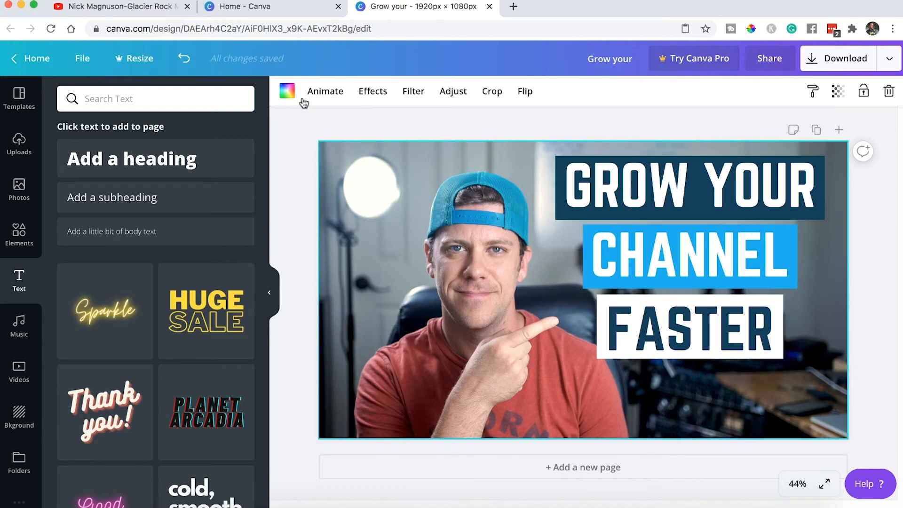
Open the photo's filter options and try several presets, including Summer and Afterglow
left_click(419, 137)
left_click(418, 155)
left_click(413, 126)
left_click(404, 166)
left_click(414, 92)
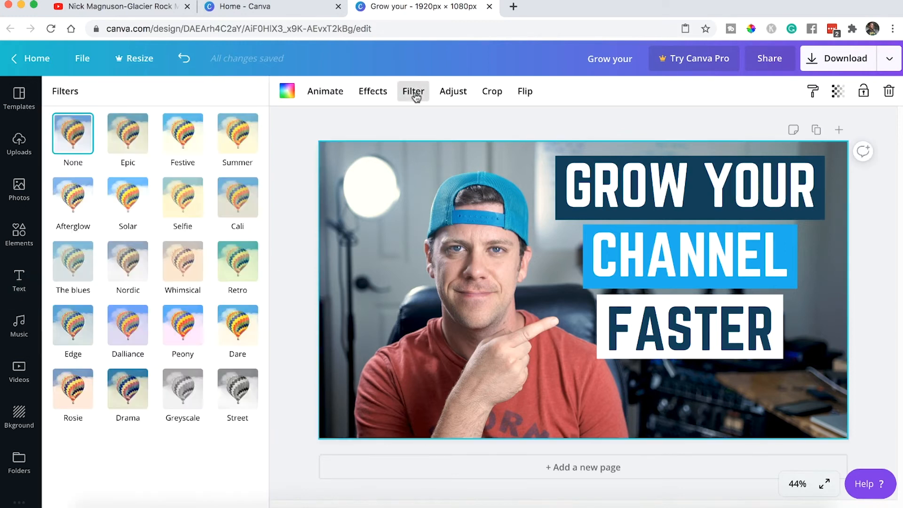
left_click(115, 139)
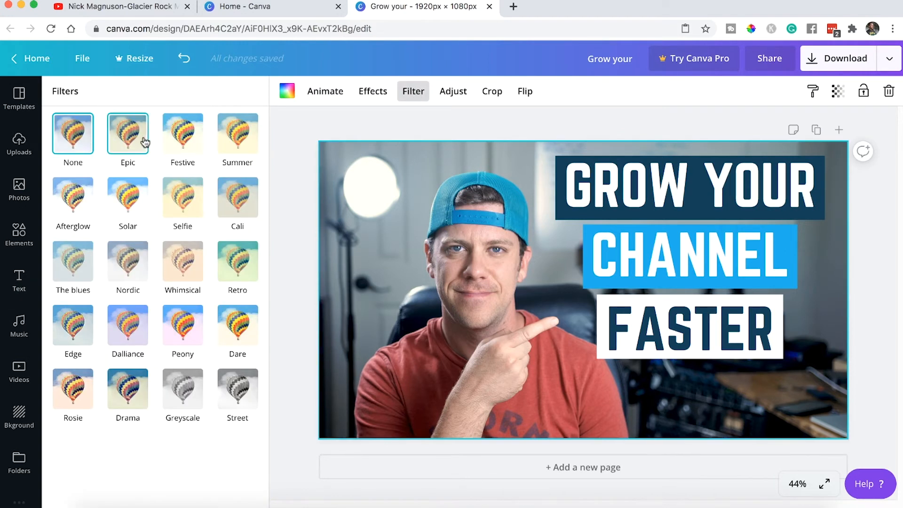
left_click(165, 141)
left_click(230, 157)
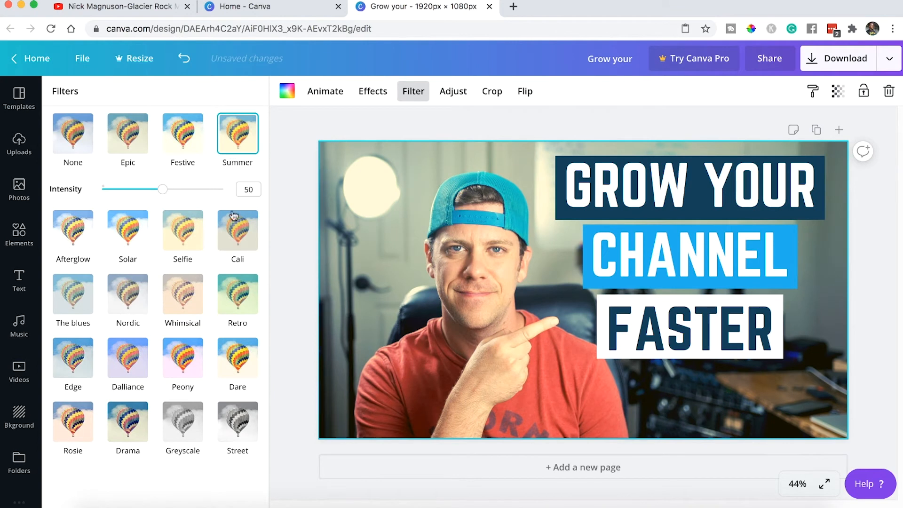
left_click(233, 226)
left_click(143, 212)
left_click(82, 207)
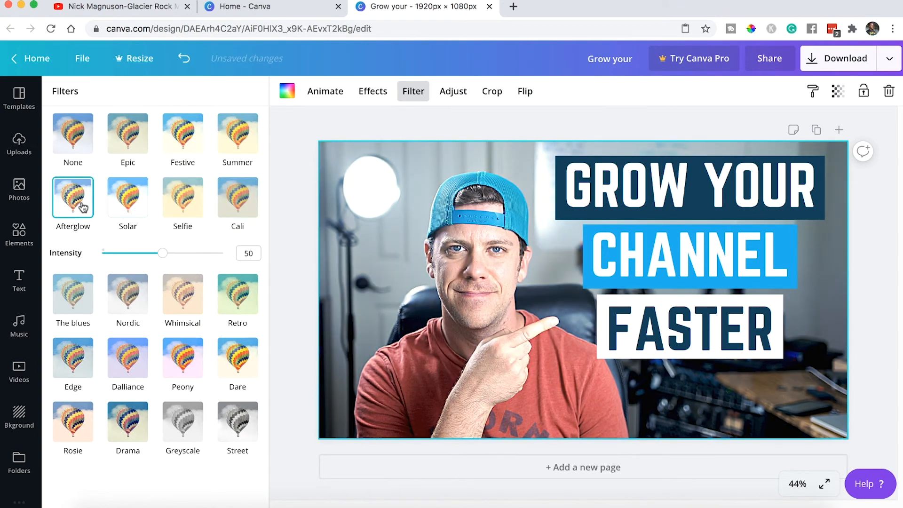
Try more filter presets on the photo, including Solar, Nordic, Retro and Peony
left_click(125, 207)
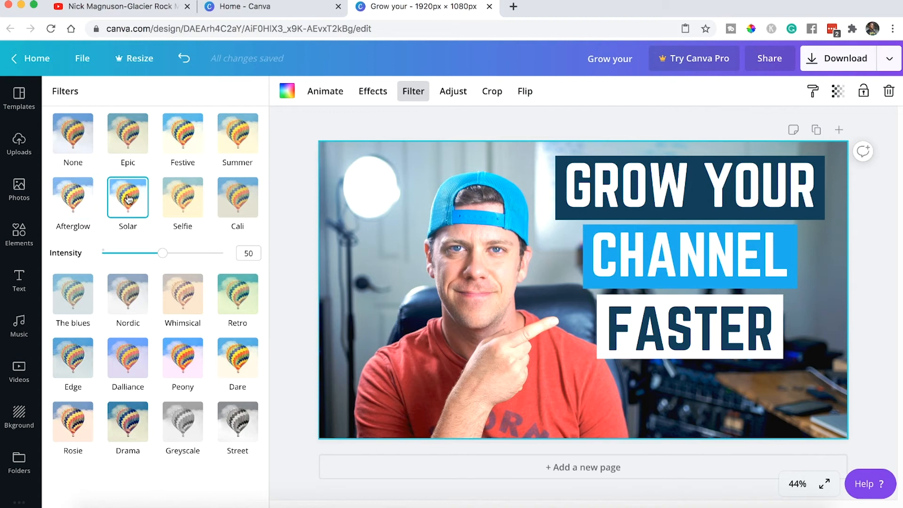
left_click(182, 198)
left_click(130, 291)
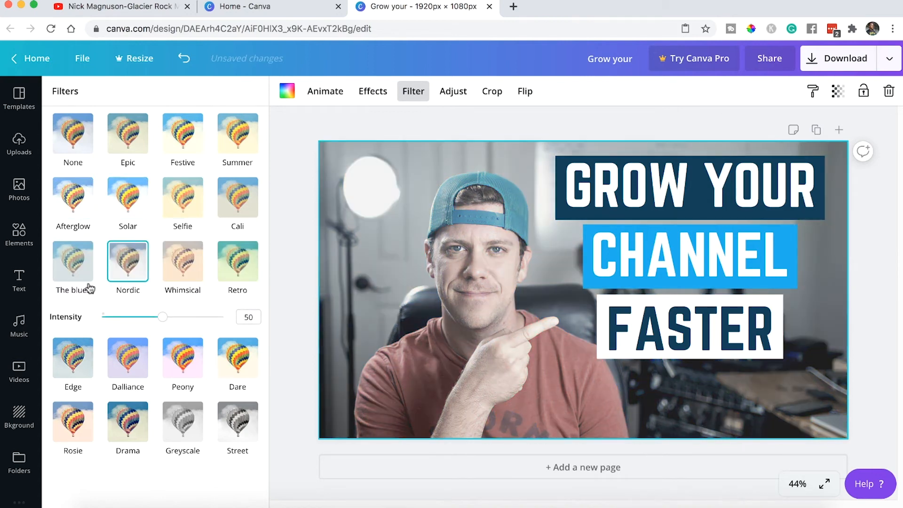
left_click(85, 281)
left_click(185, 282)
left_click(237, 265)
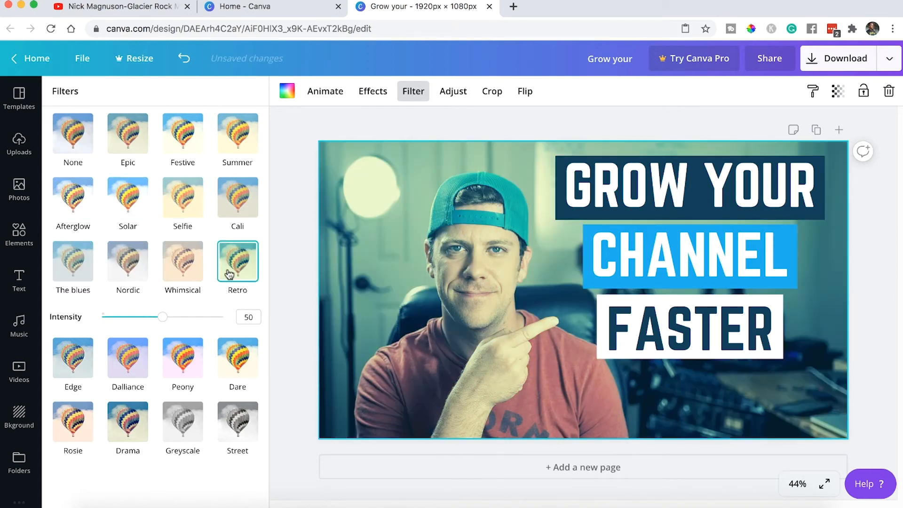
left_click(221, 382)
left_click(185, 329)
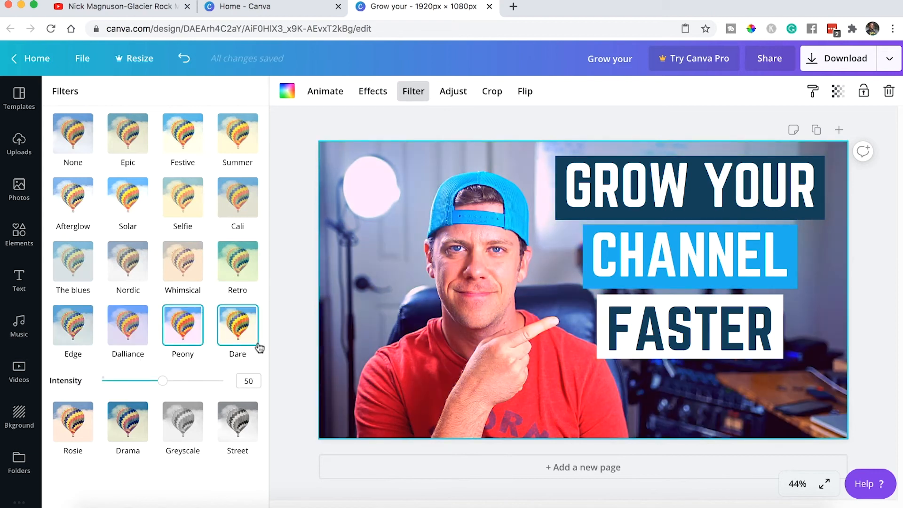
Apply the Dare filter to the photo at an intensity of 27, checking the look against the channel's existing YouTube thumbnails
left_click(237, 331)
mouse_move(149, 386)
left_mouse_down()
mouse_move(95, 389)
mouse_move(157, 386)
mouse_move(131, 392)
mouse_move(145, 393)
left_mouse_up()
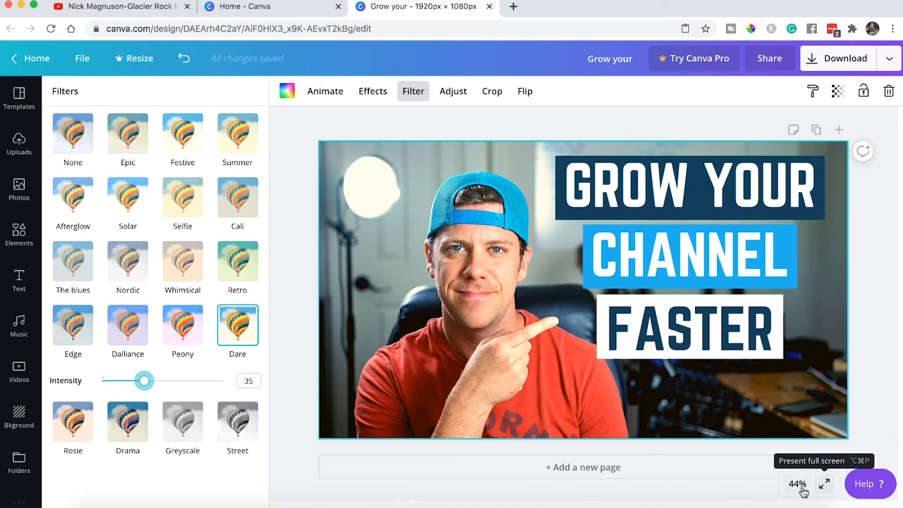
left_click(142, 8)
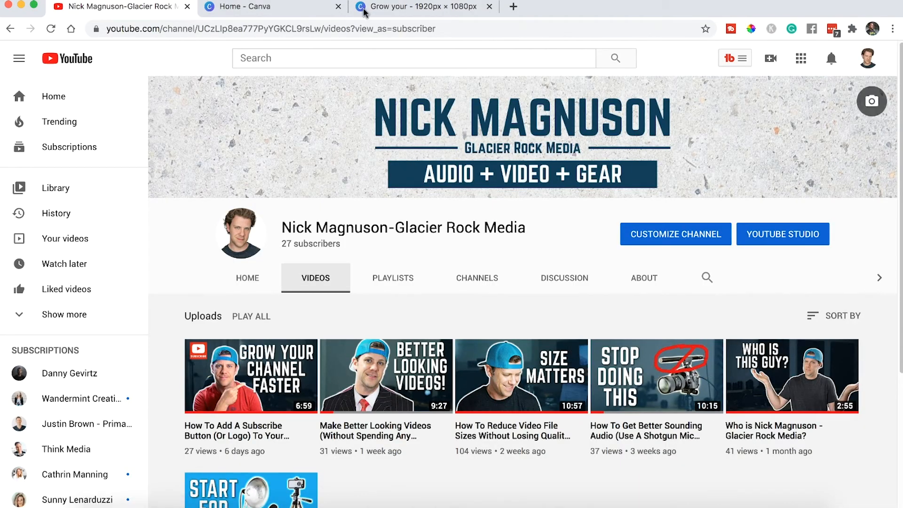
left_click(404, 7)
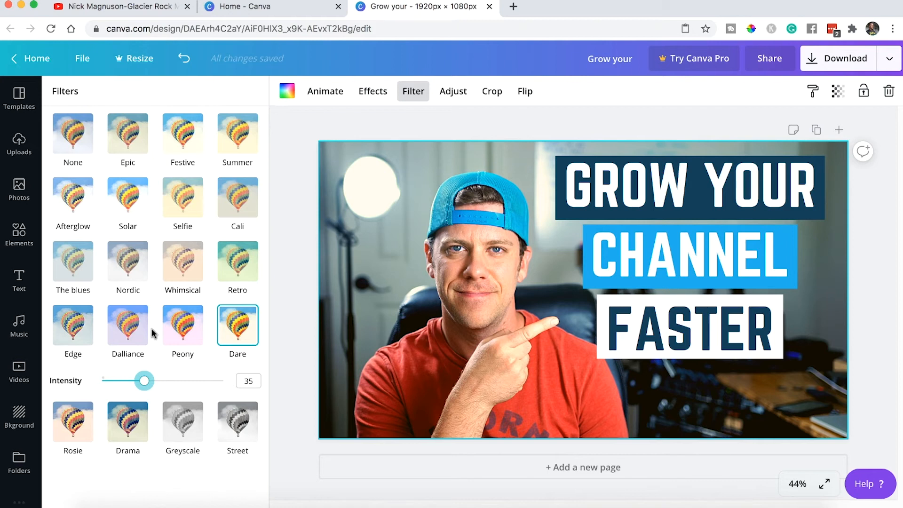
mouse_move(145, 385)
left_mouse_down()
mouse_move(121, 382)
mouse_move(135, 382)
left_mouse_up()
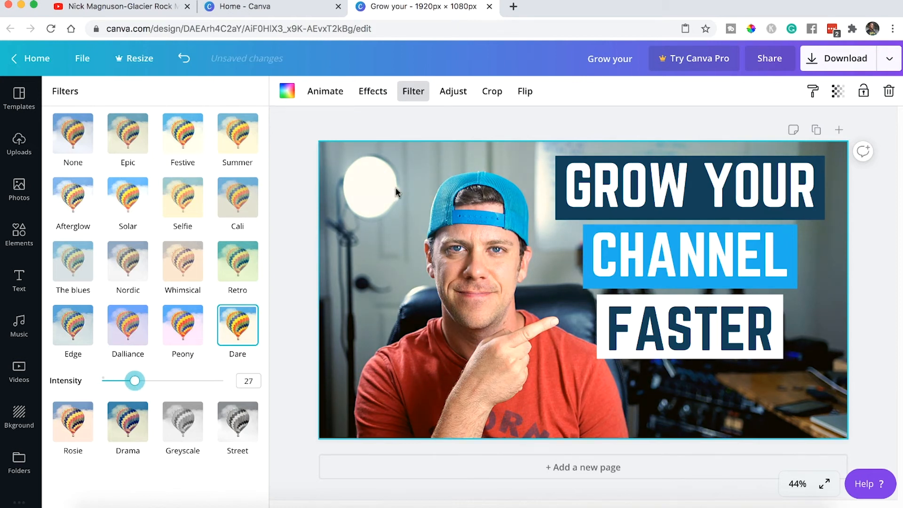
Adjust the photo to brightness -27, contrast 11, saturation 27, tint -48, blur -9 and X-Process 0
left_click(419, 95)
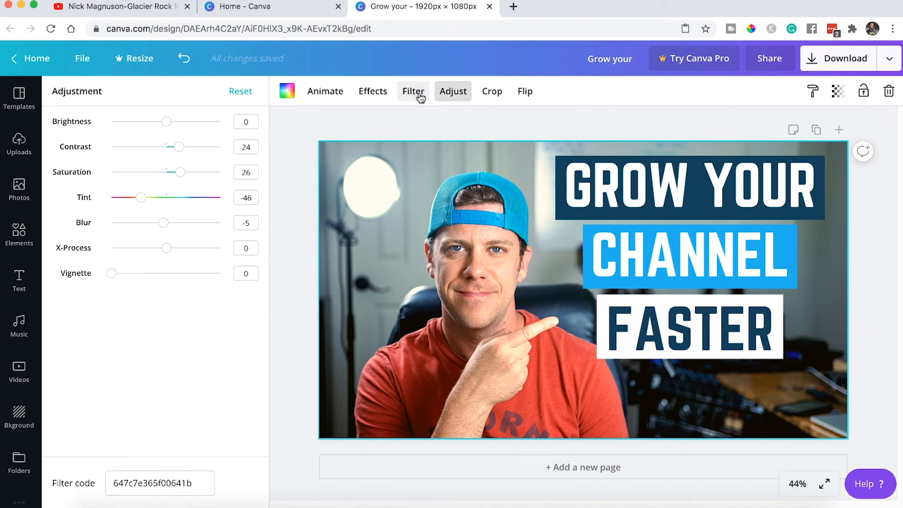
left_click(455, 92)
left_click(453, 93)
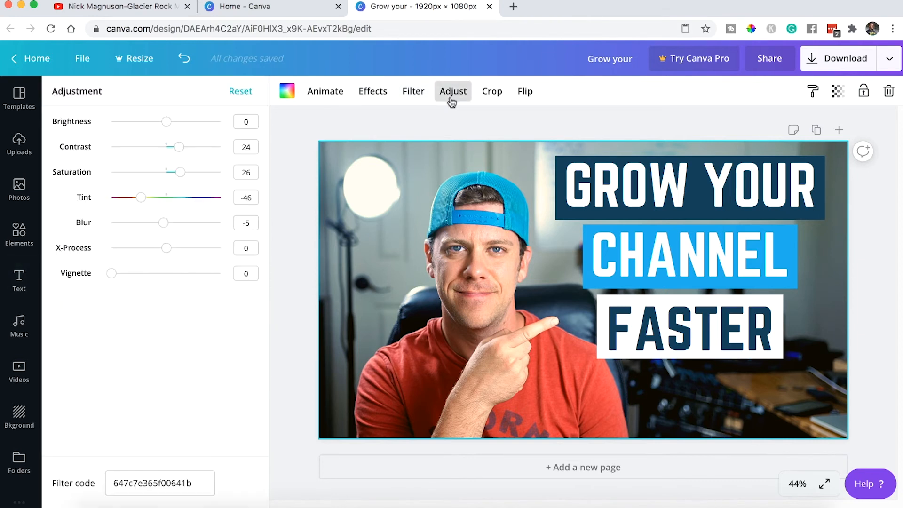
mouse_move(162, 127)
left_mouse_down()
mouse_move(185, 125)
mouse_move(164, 130)
left_mouse_up()
left_click_drag(154, 130, 155, 258)
left_click(241, 248)
type("0")
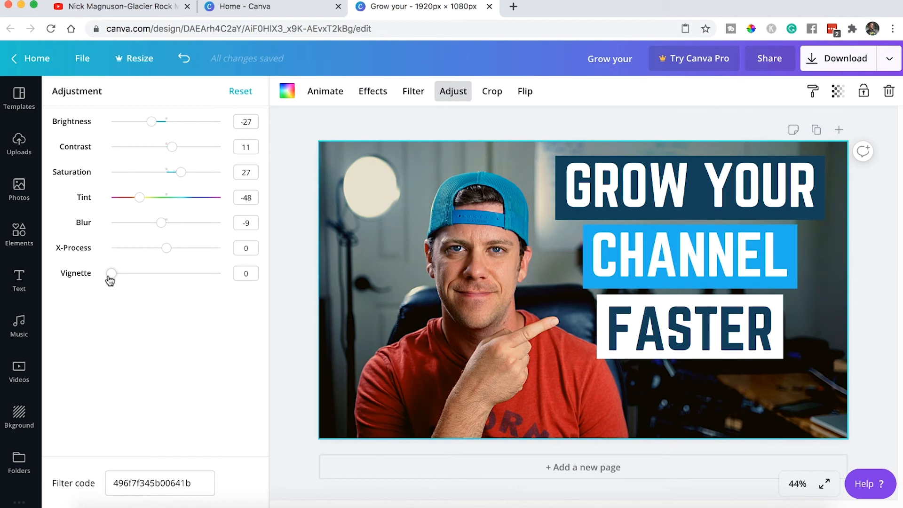
Set the photo's vignette to 100 and its brightness to -5, and reopen the filter options
left_click_drag(110, 278, 221, 274)
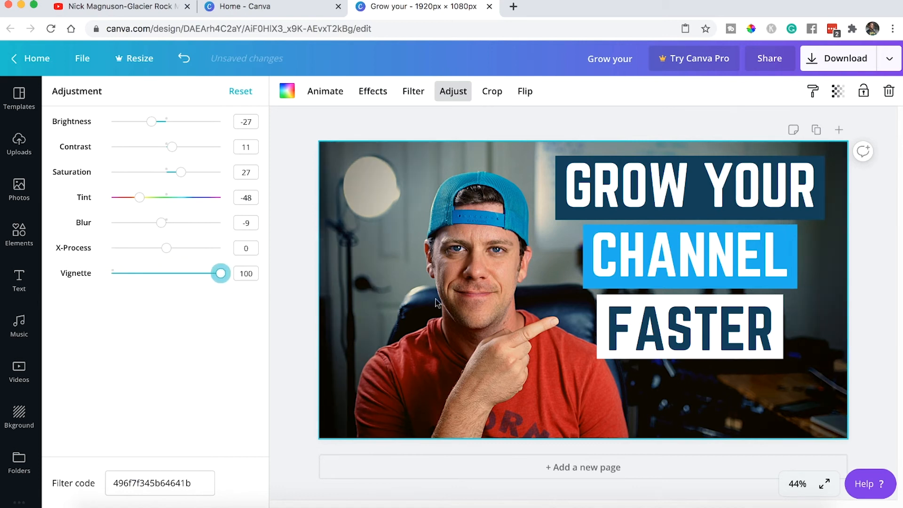
left_click_drag(157, 128, 165, 130)
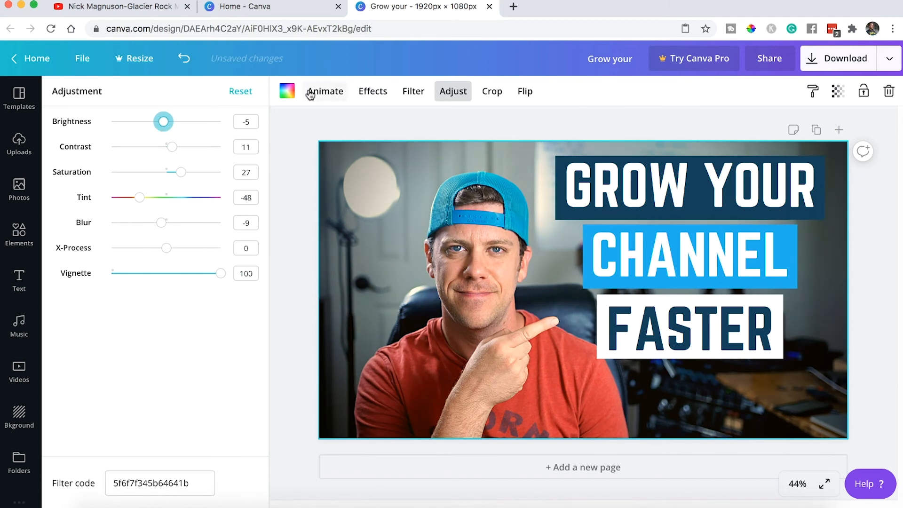
left_click(426, 98)
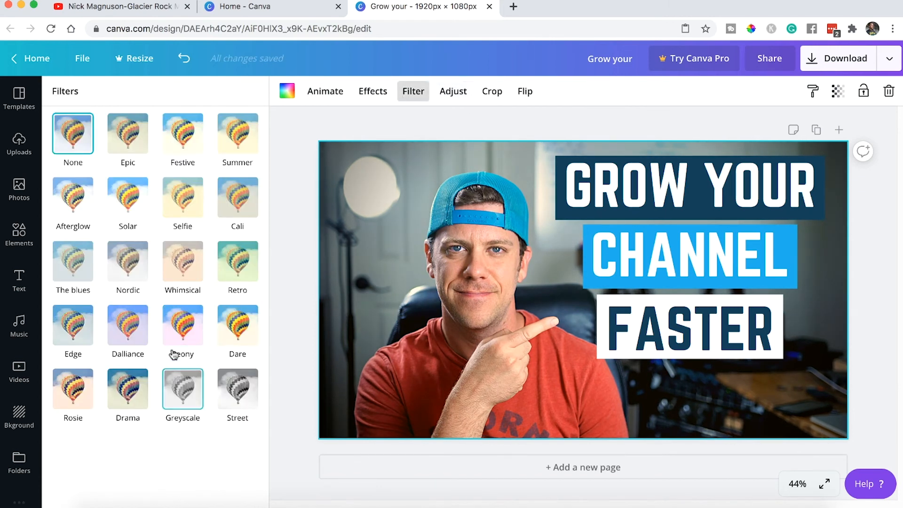
Apply the Dare filter to the photo at an intensity of 26 and preview the thumbnail at 10% zoom
left_click(174, 354)
left_click(224, 328)
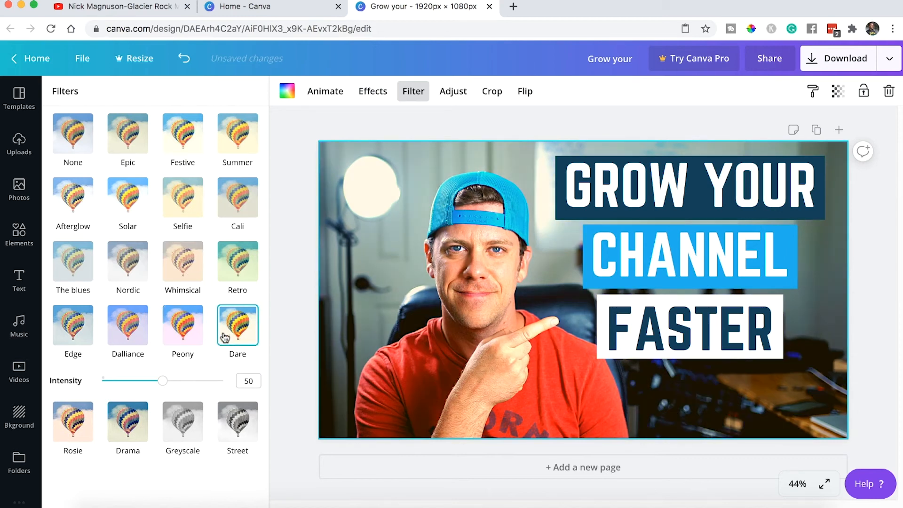
left_click(231, 272)
left_click(128, 366)
left_click(248, 348)
left_click_drag(159, 387, 134, 391)
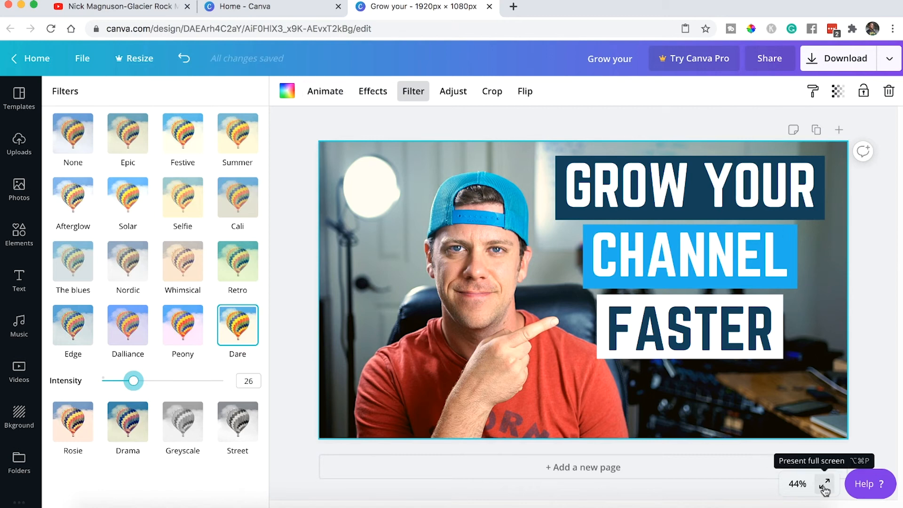
left_click(797, 483)
left_click(805, 395)
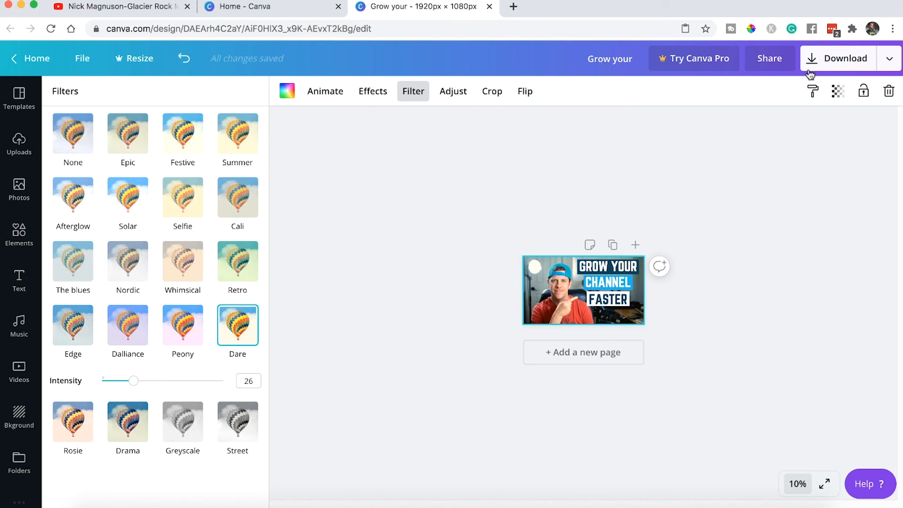
Download the design as a PNG named "how to add a logo or subscribe button to your youtube video" into the Downloads folder
left_click(838, 67)
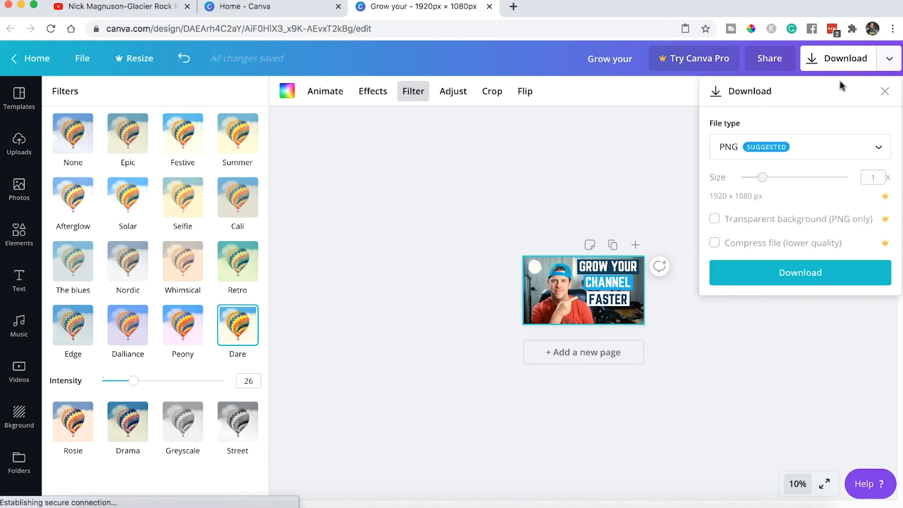
left_click(815, 271)
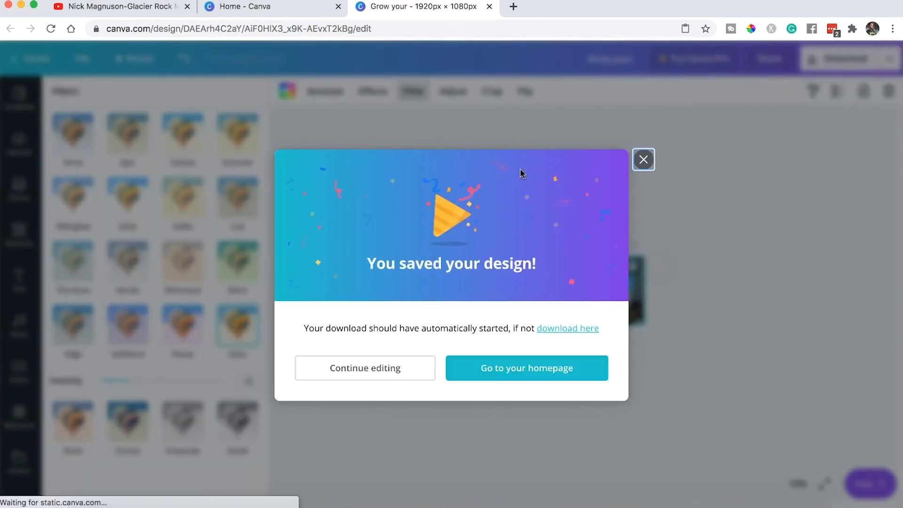
type("TU")
key("BackSpace")
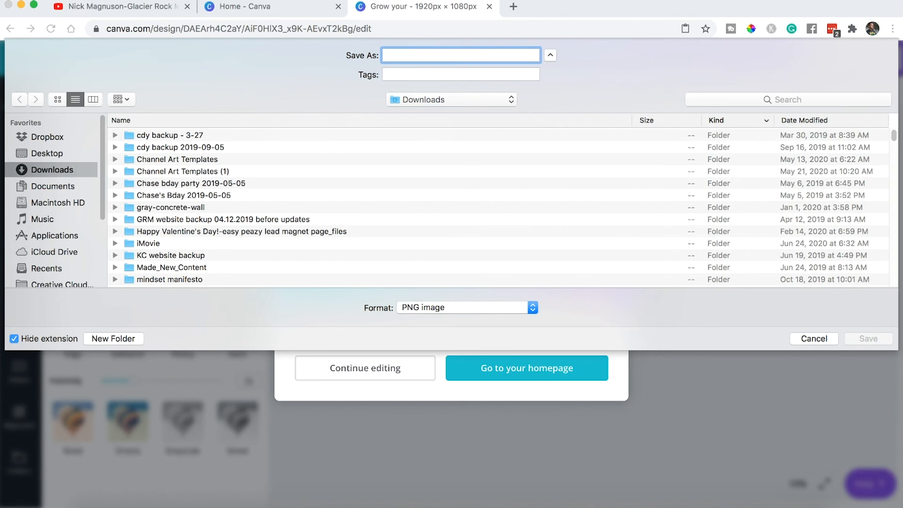
type("how to add a logo or subscrib")
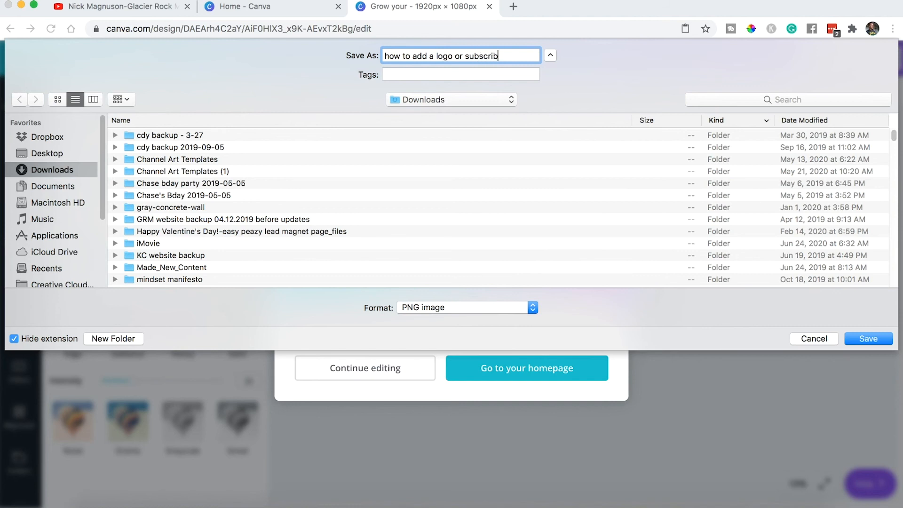
type("e button to your yo")
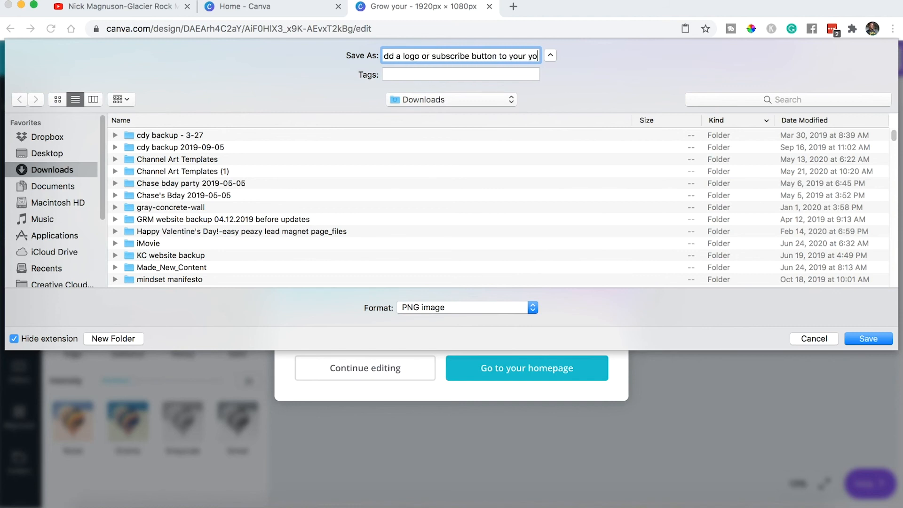
type("utube video")
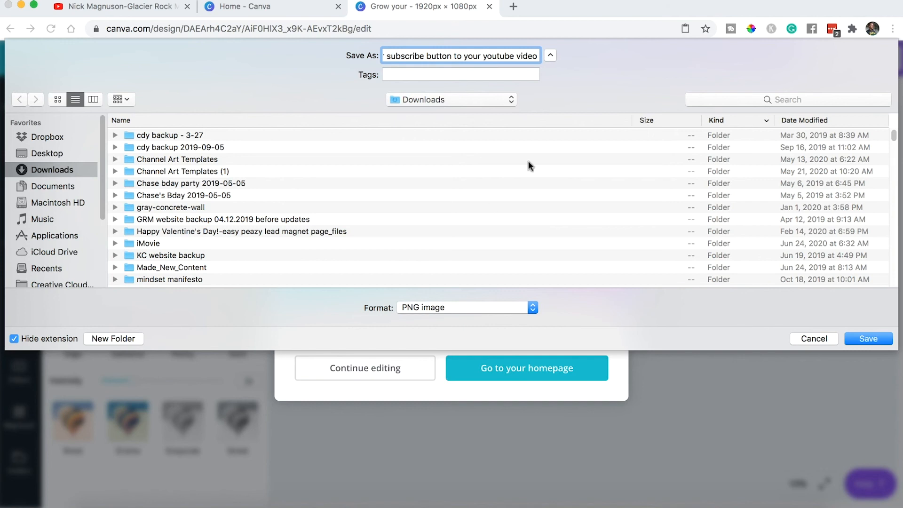
left_click(870, 337)
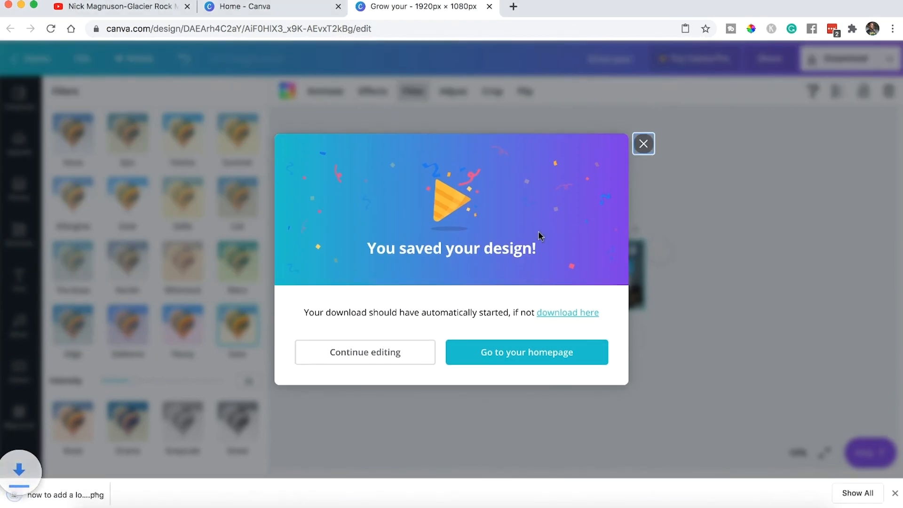
Switch to YouTube and open the "How To Add A Subscribe Button (Or Logo) To Your Youtube Videos" upload for editing in YouTube Studio
left_click(143, 15)
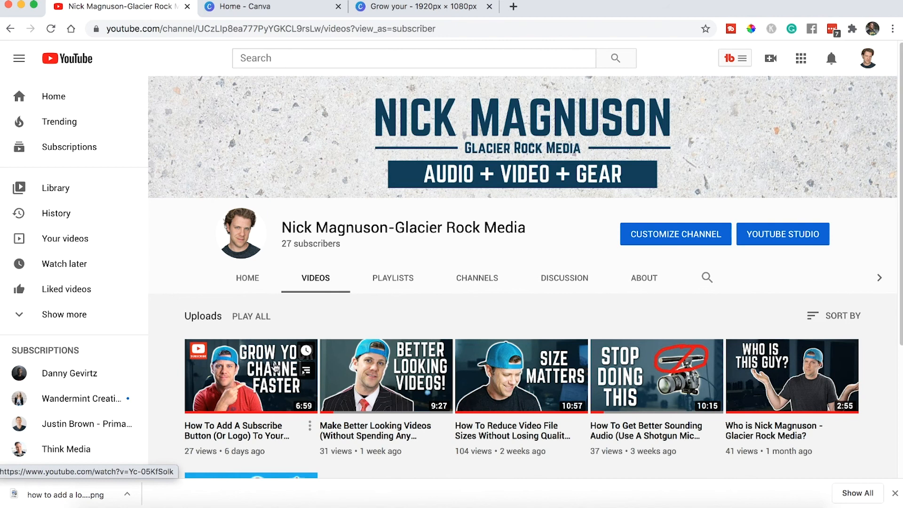
left_click(276, 367)
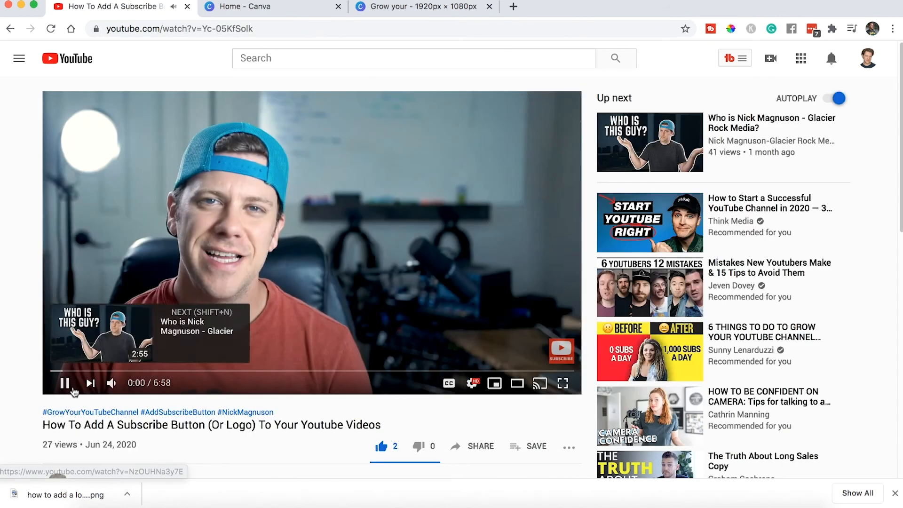
left_click(68, 383)
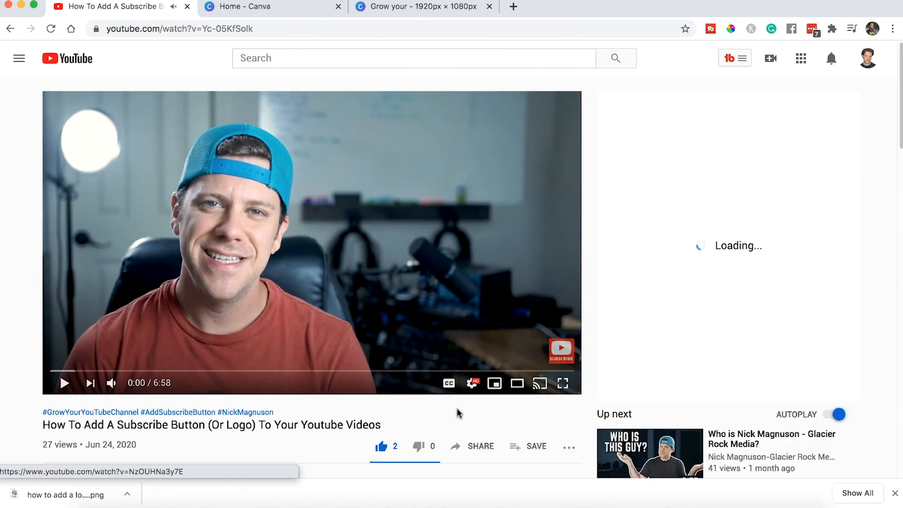
scroll(458, 415, "down", 3)
left_click(541, 424)
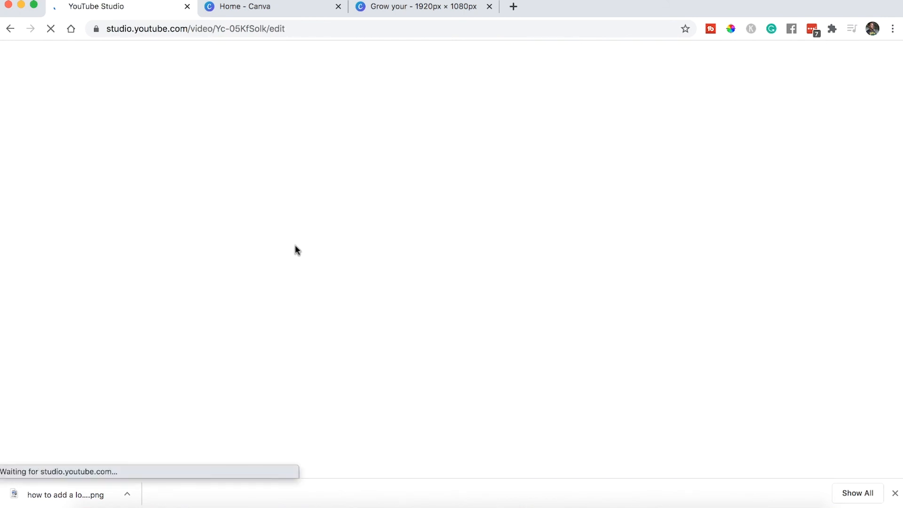
Examine the options for changing the video's current thumbnail in its details, and switch back to the Canva design
scroll(346, 165, "down", 6)
mouse_move(231, 372)
left_click(262, 365)
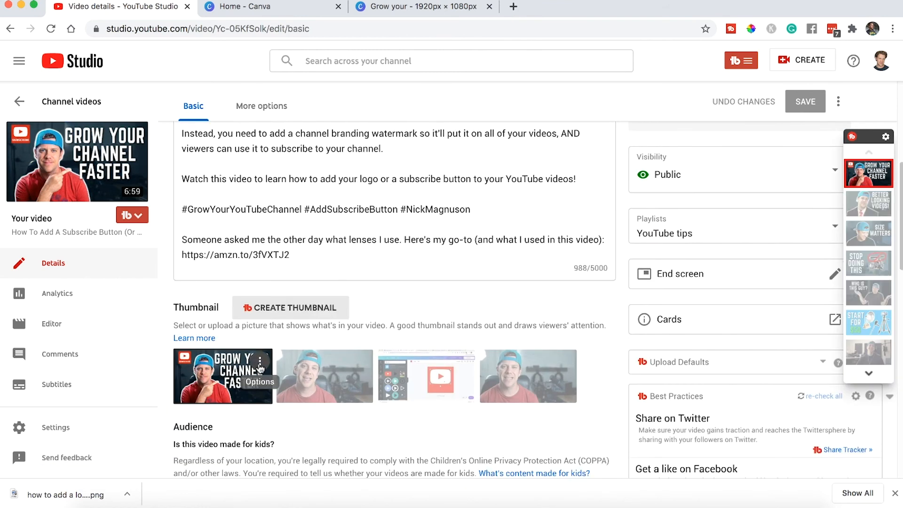
left_click(260, 365)
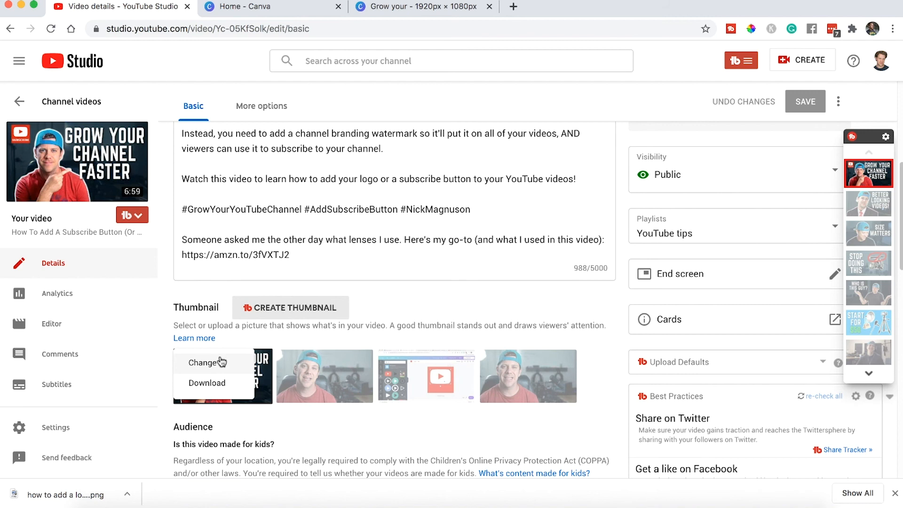
scroll(425, 308, "up", 1)
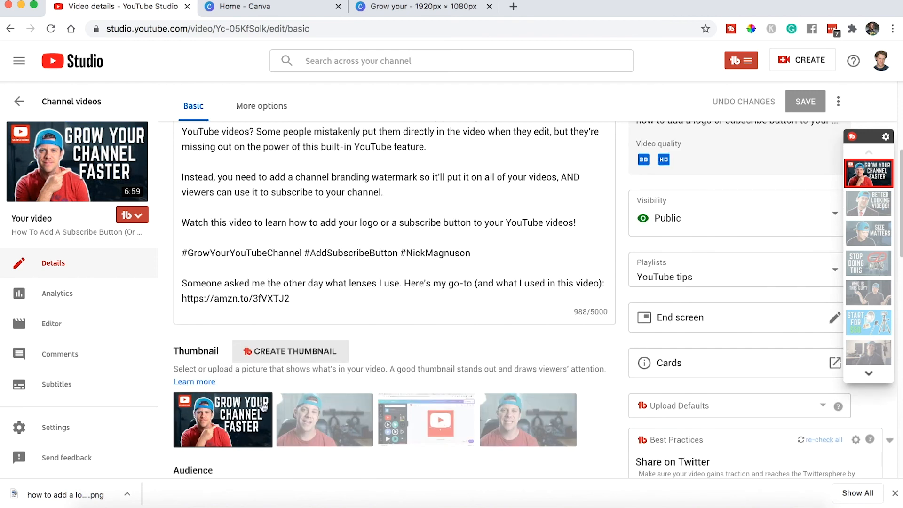
scroll(224, 363, "up", 5)
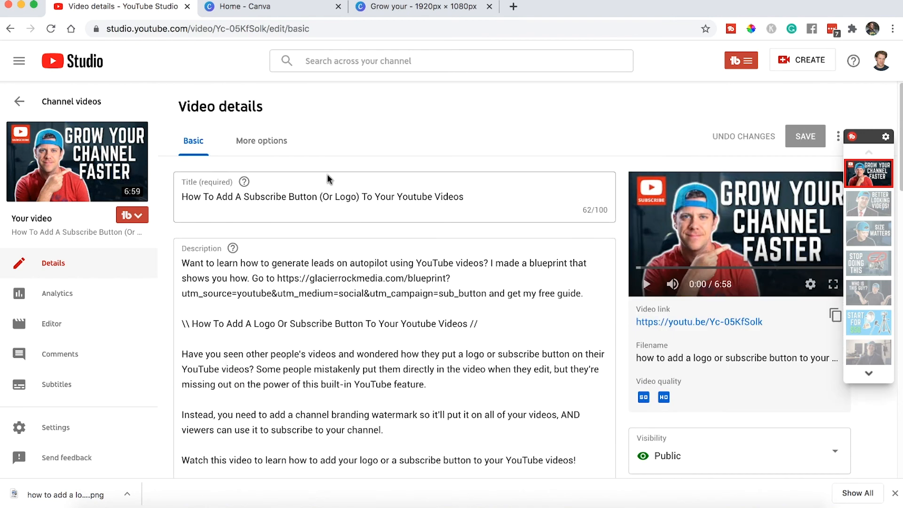
left_click(274, 10)
key("ctrl+Tab")
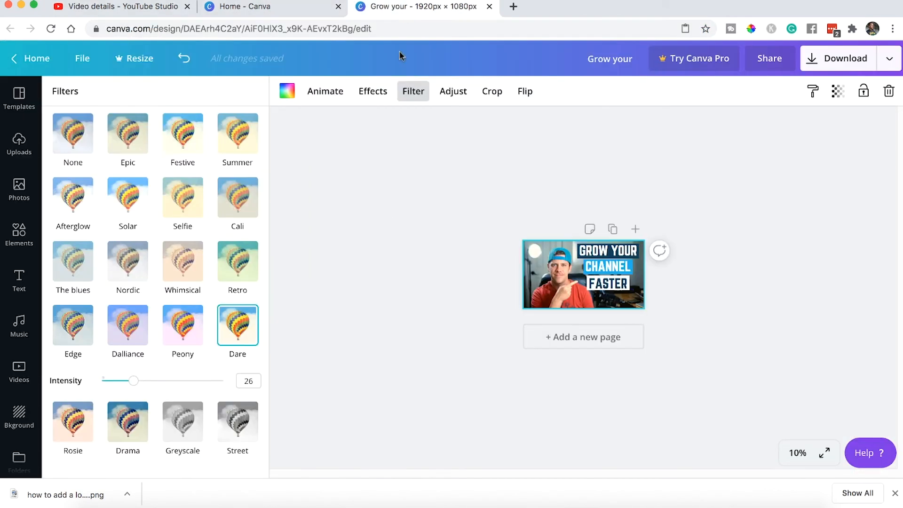